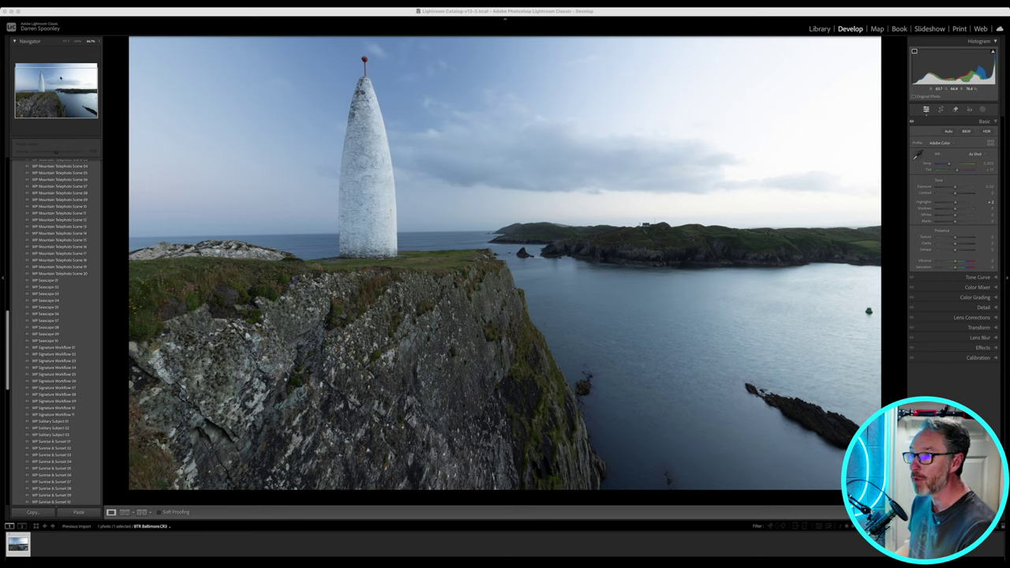
Step: Show the file name and shooting info overlay, reveal the cliff below, and turn on highlight clipping
left_click(60, 77)
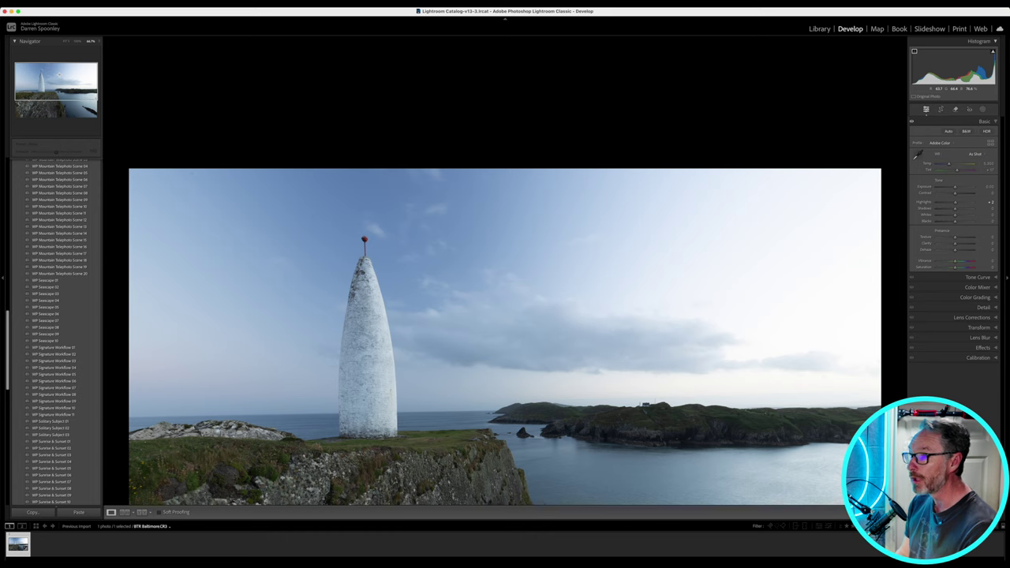
left_click_drag(307, 268, 362, 194)
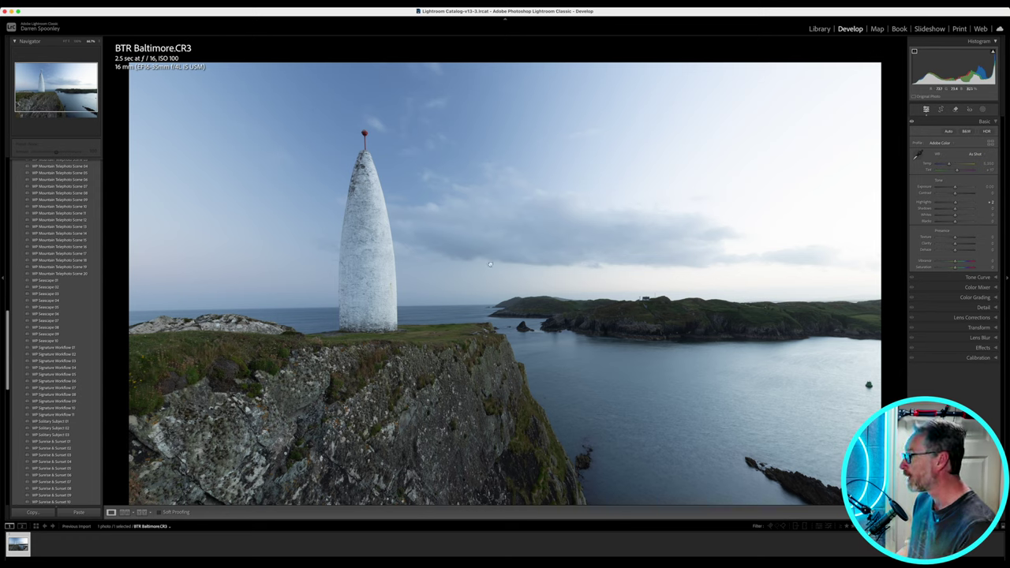
left_click(994, 52)
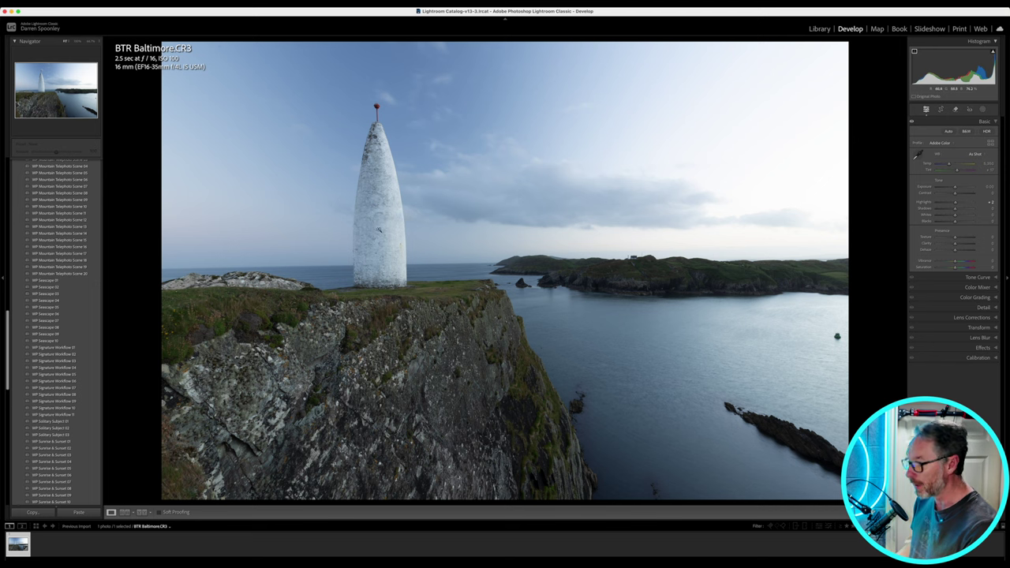
scroll(380, 263, "up", 5)
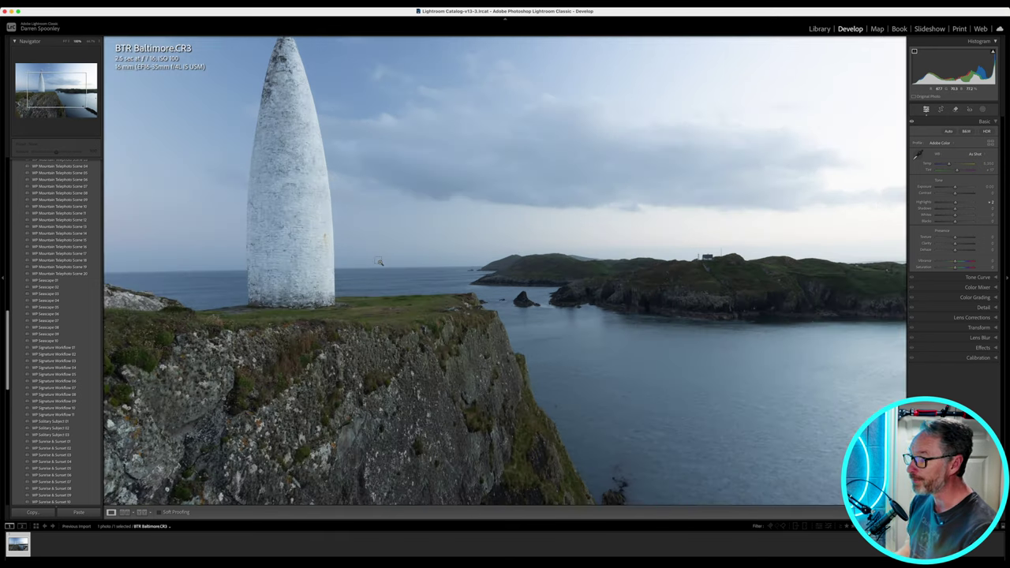
scroll(380, 262, "up", 5)
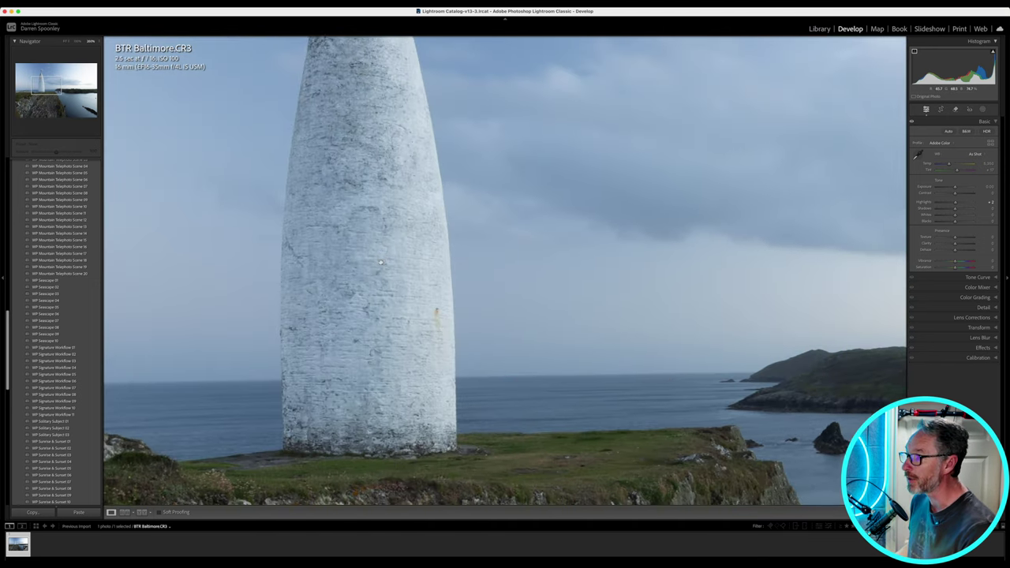
scroll(380, 261, "up", 2)
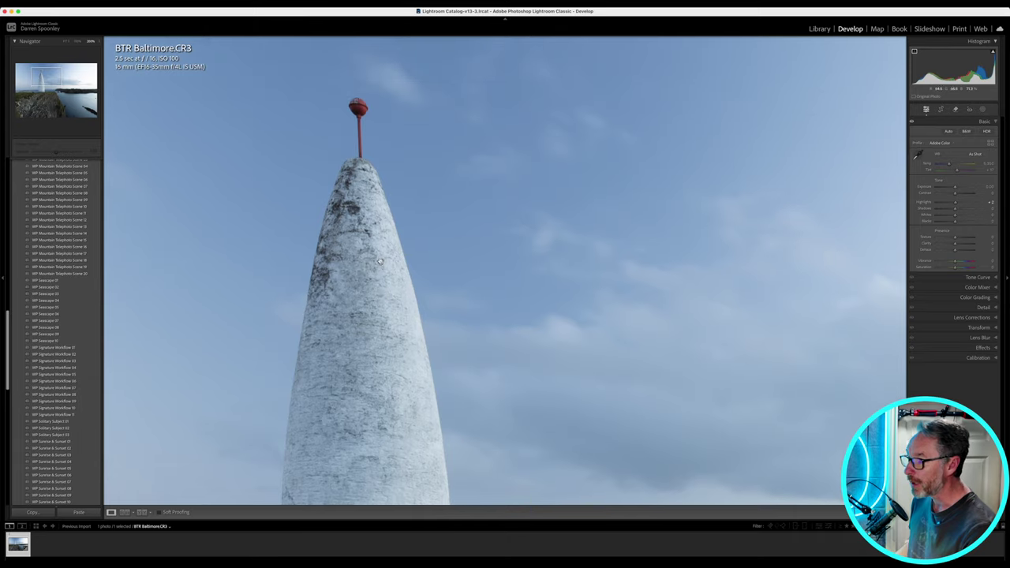
scroll(373, 253, "down", 5)
scroll(372, 252, "down", 2)
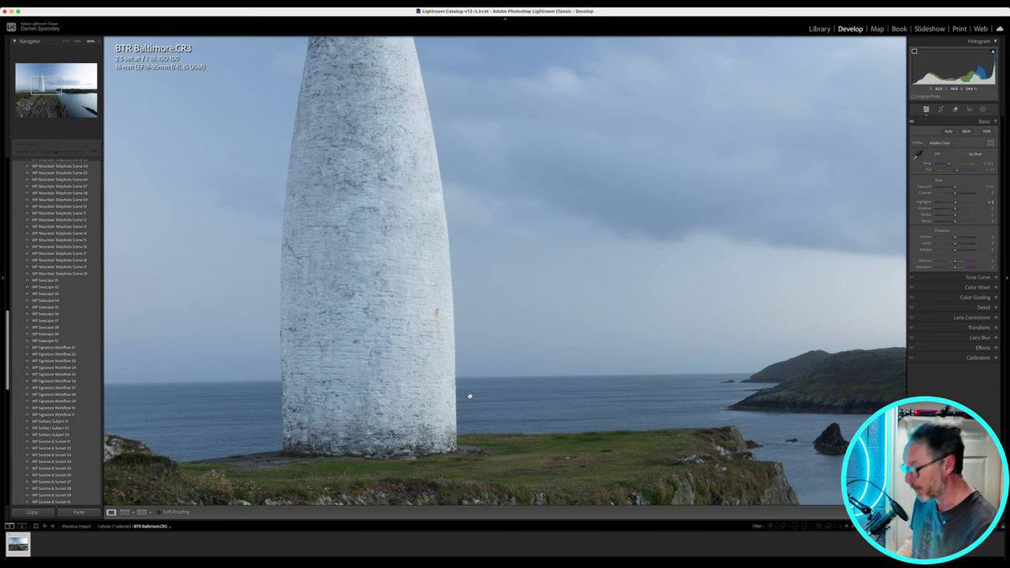
left_click(445, 370)
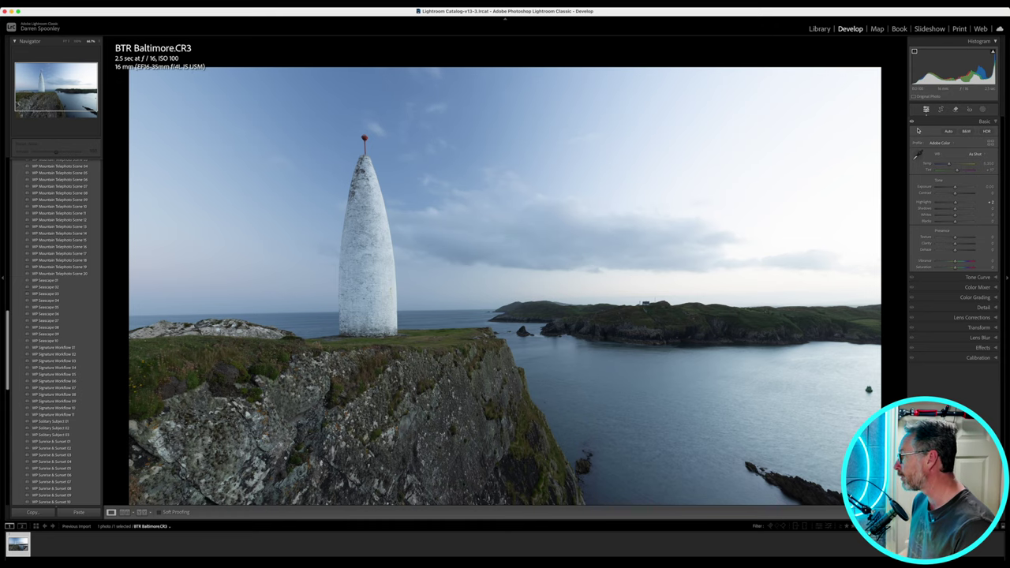
Step: Rotate the beacon photo to level the sea horizon, nudge it within the crop, and apply
left_click(940, 109)
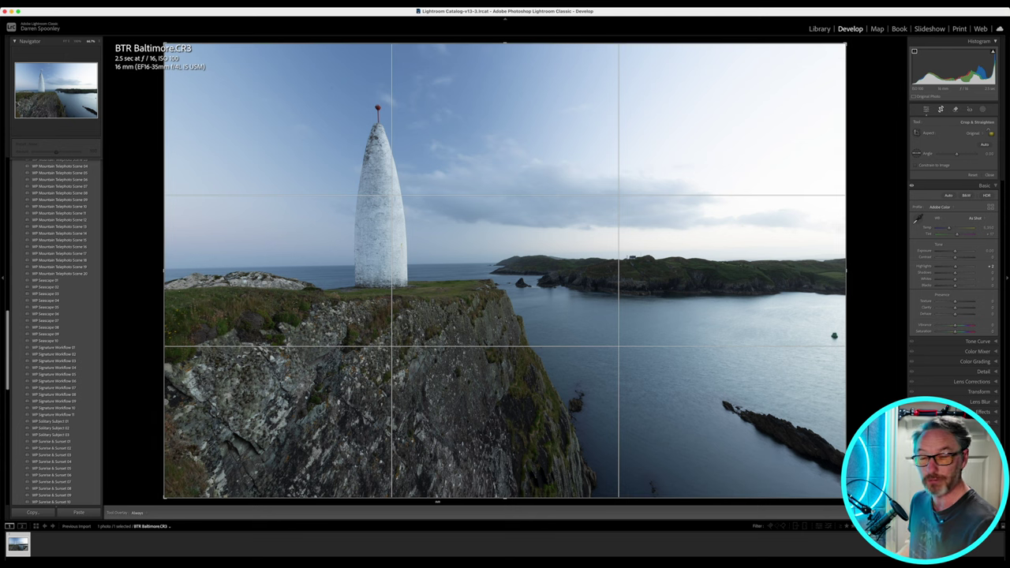
left_click_drag(434, 502, 433, 502)
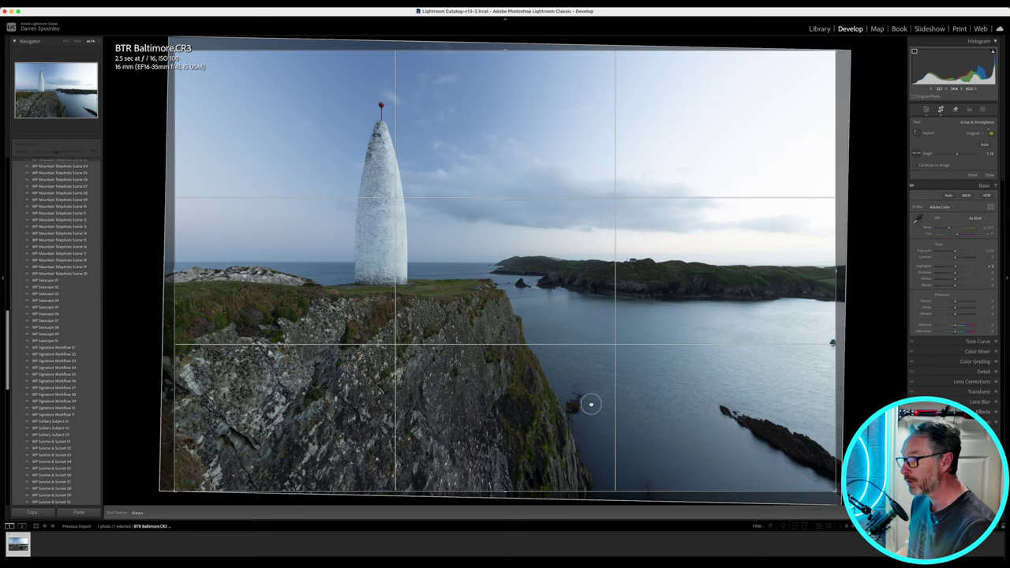
left_click_drag(591, 401, 600, 403)
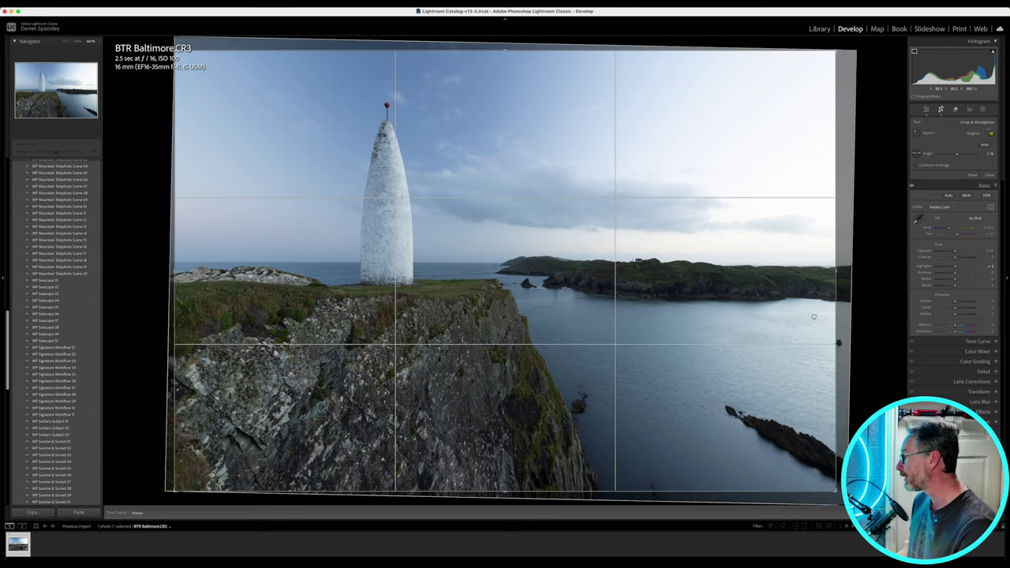
left_click(926, 110)
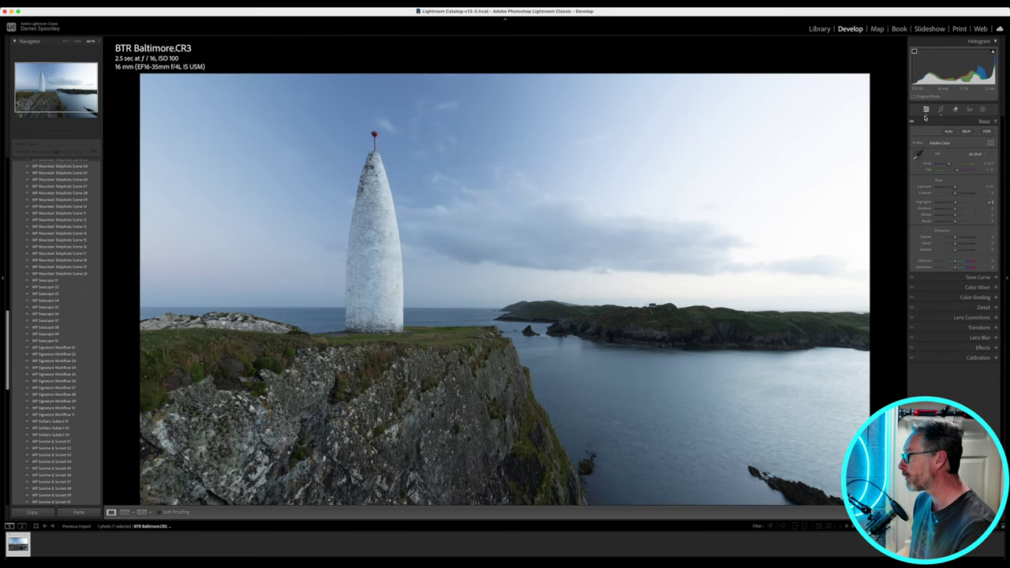
Step: Check sky clipping, apply Auto tone, and compare Before and After twice
left_click(993, 52)
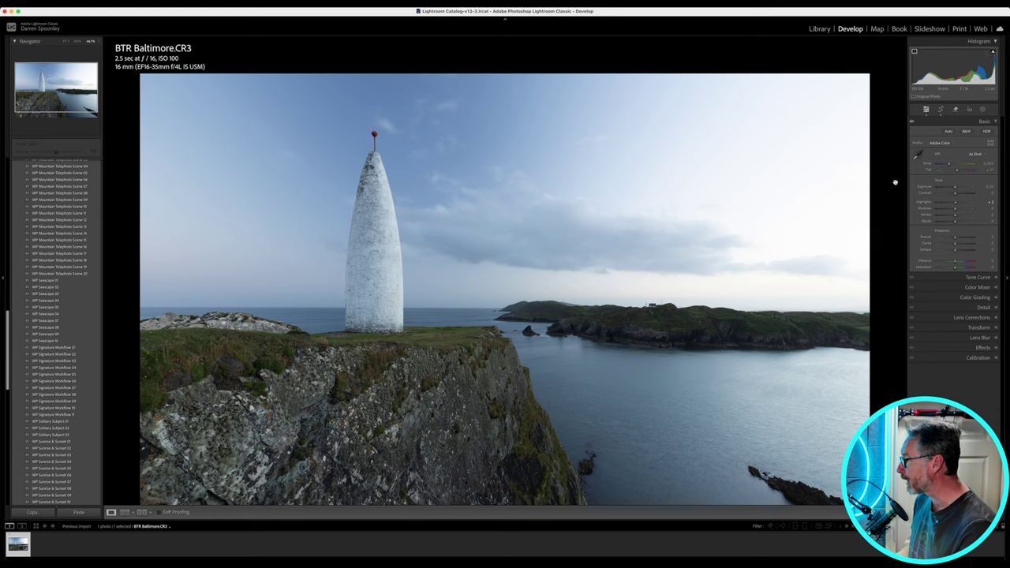
mouse_move(993, 52)
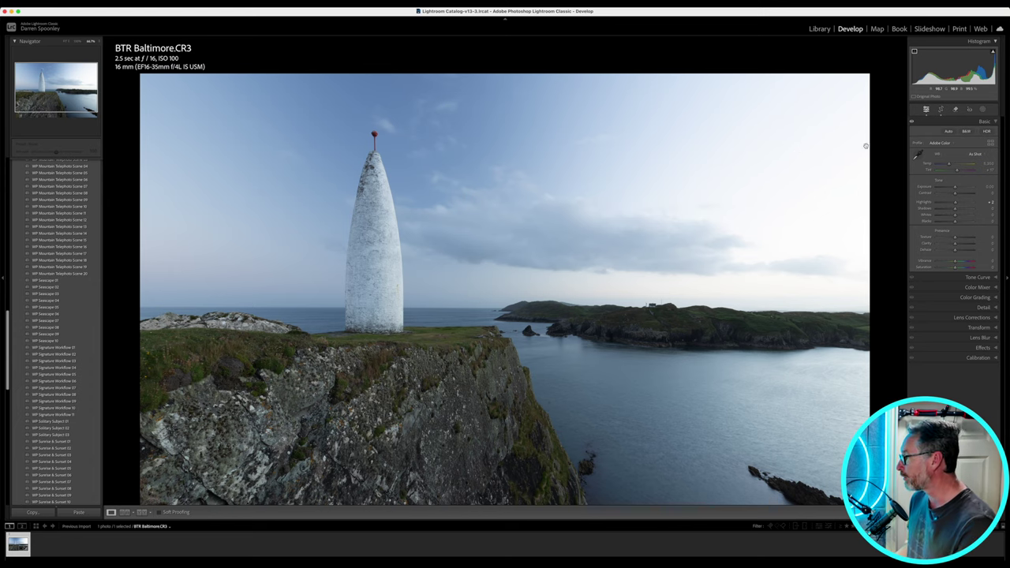
left_click(949, 132)
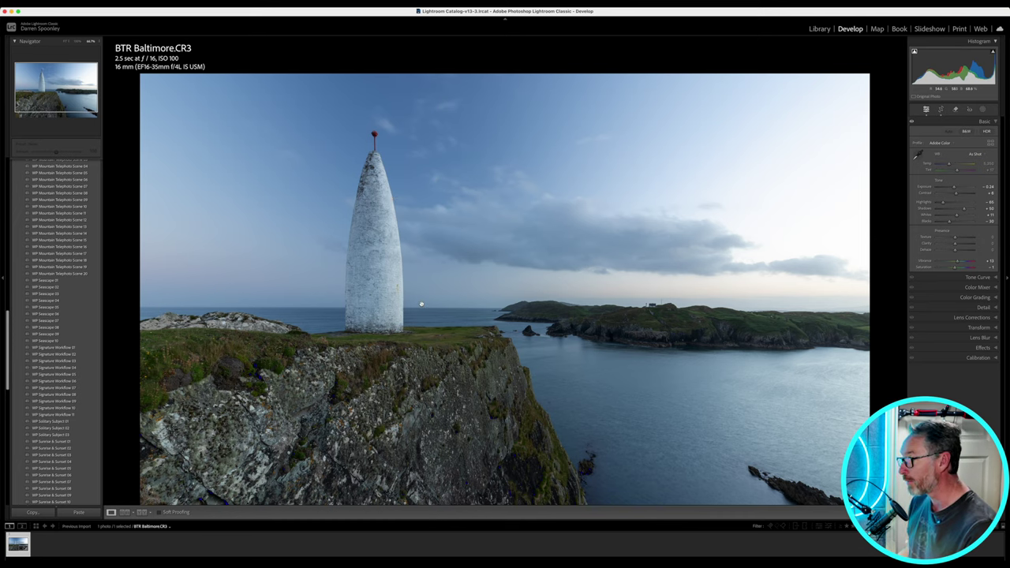
key("backslash")
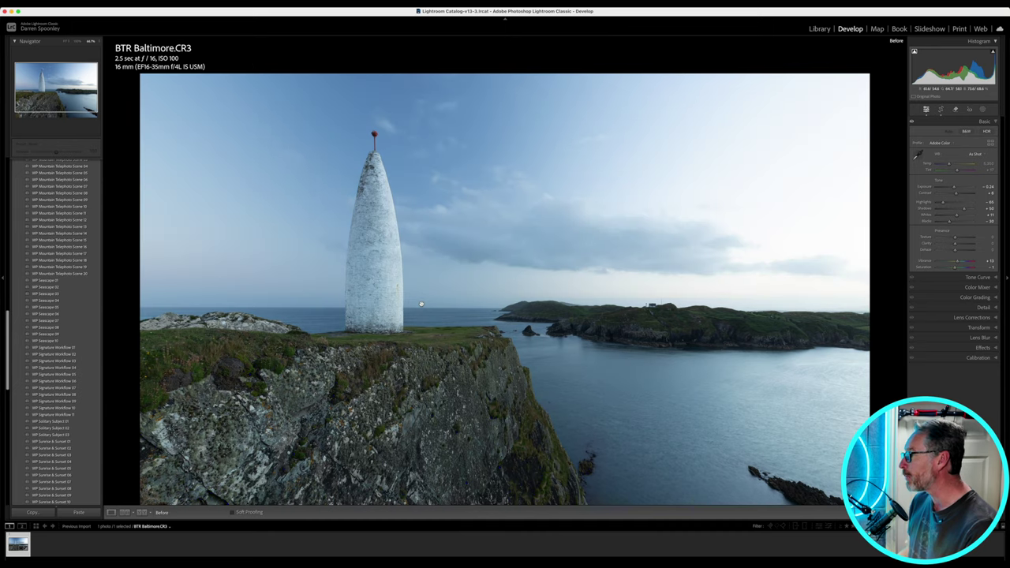
key("backslash")
key("backslash")
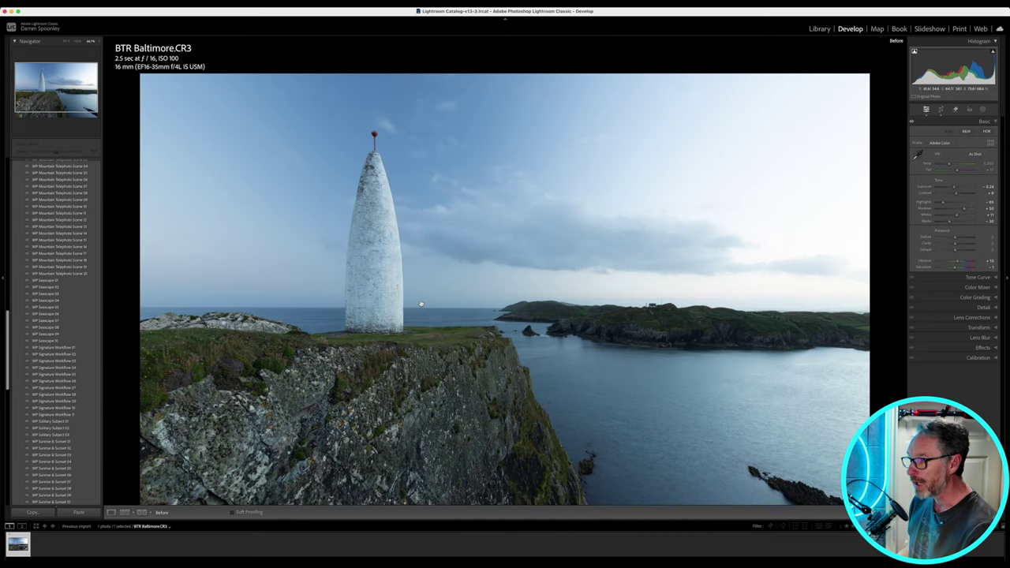
key("backslash")
key("backslash")
key("backslash")
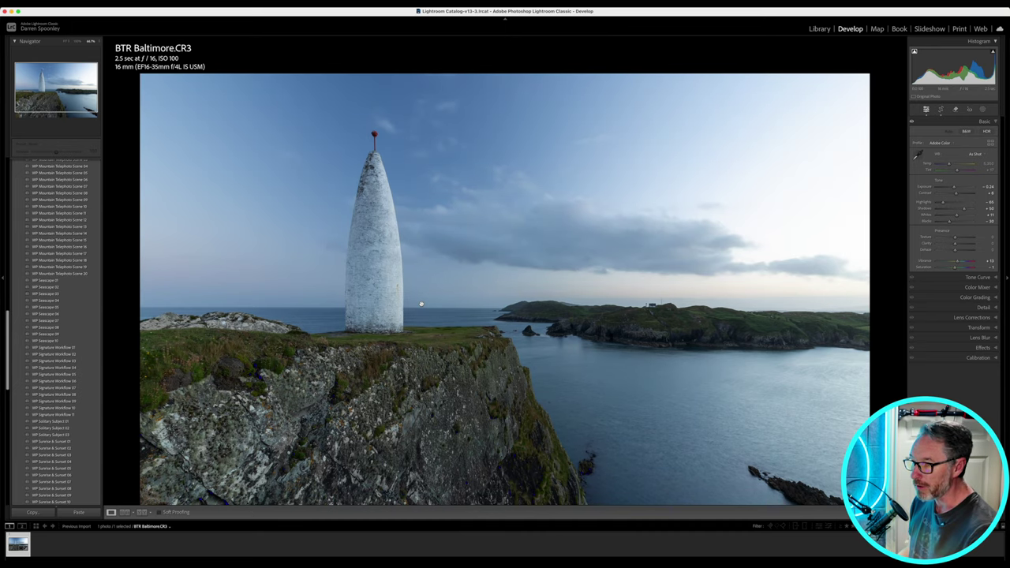
key("backslash")
key("backslash")
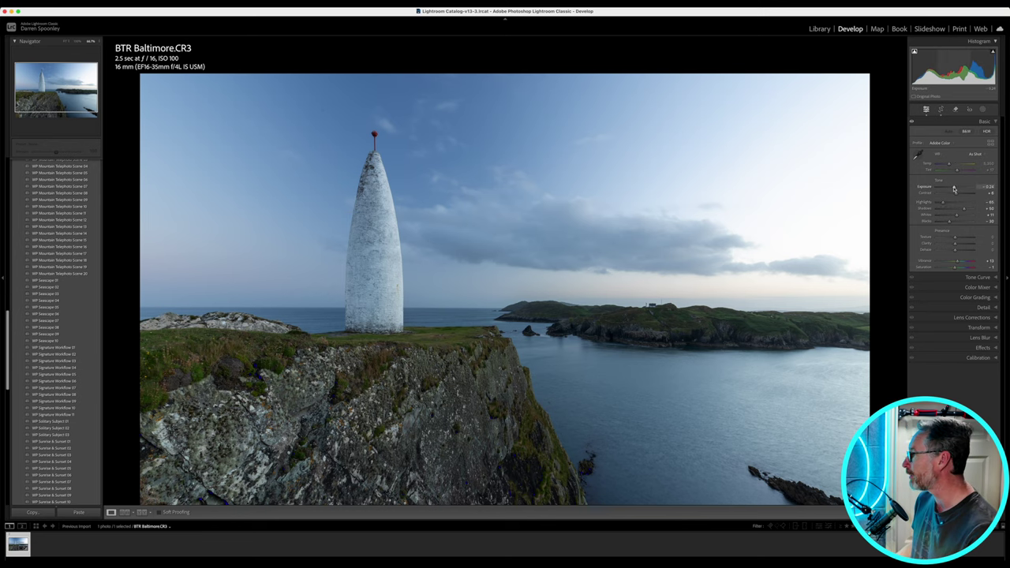
left_click_drag(954, 189, 952, 188)
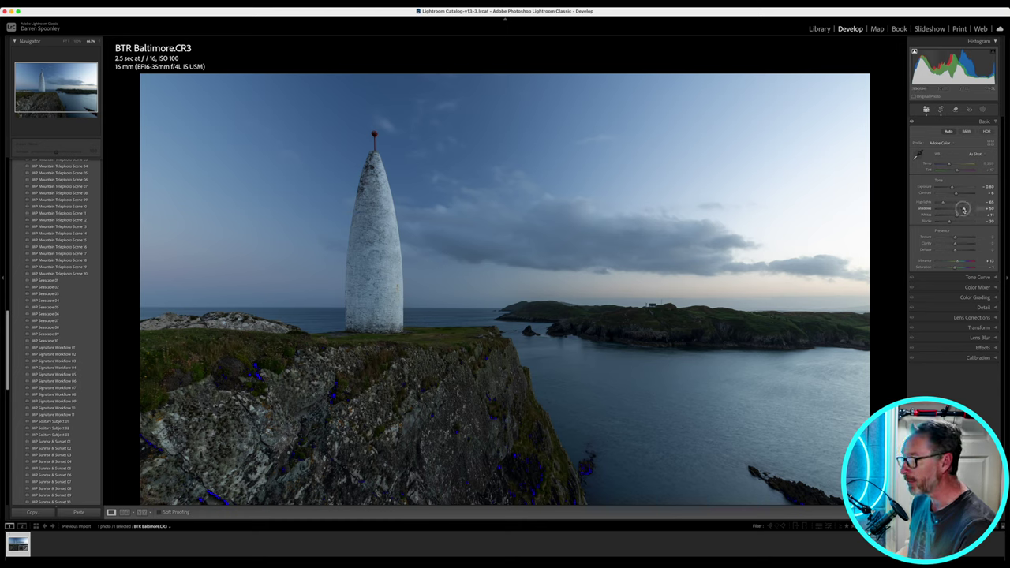
left_click_drag(964, 209, 991, 205)
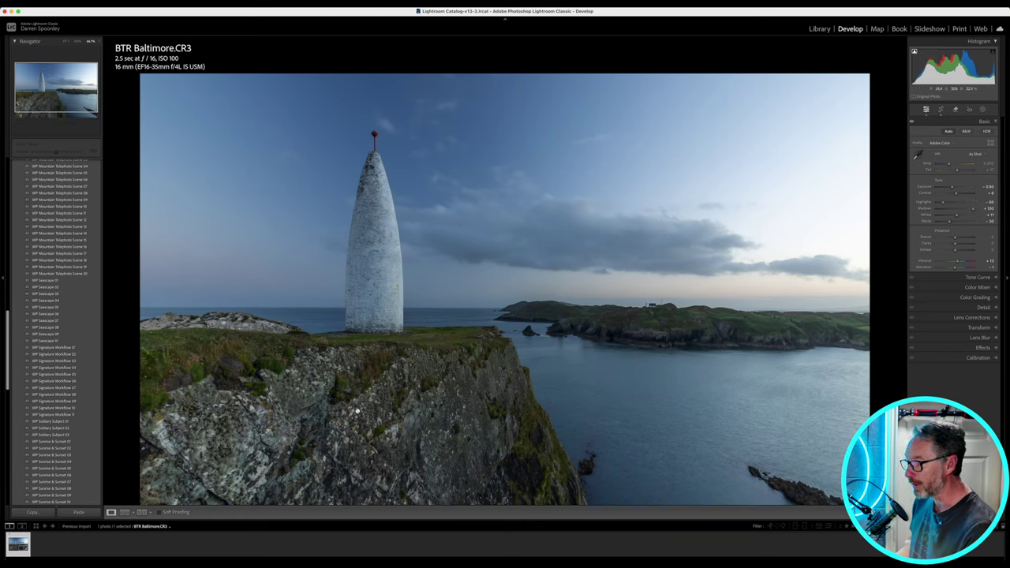
left_click(958, 215)
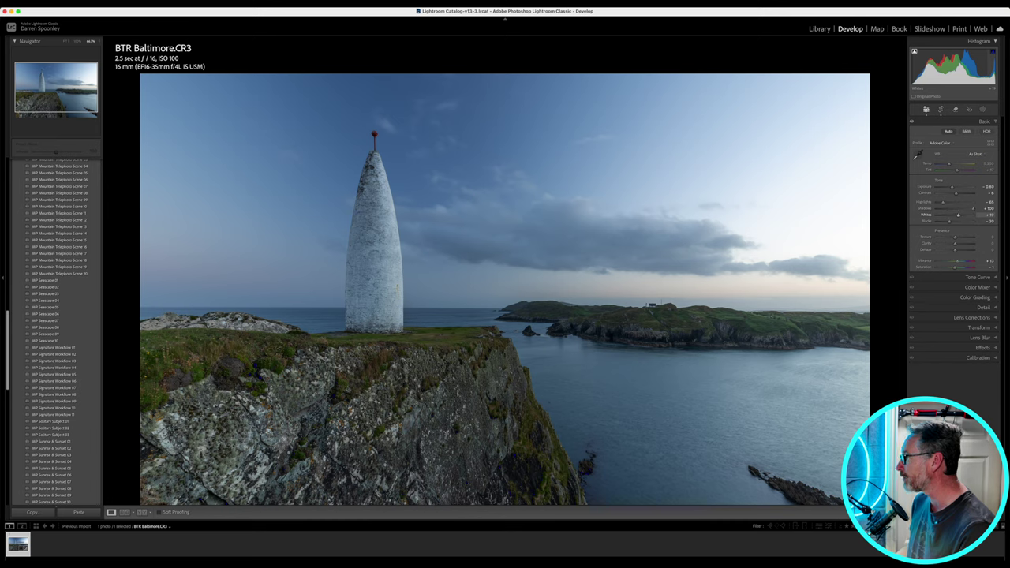
left_click(993, 53)
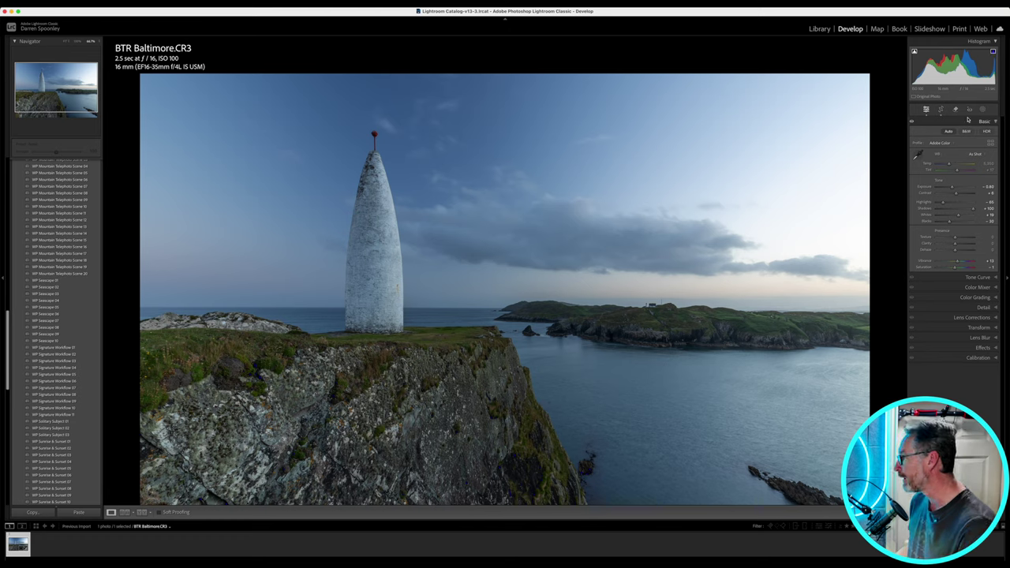
left_click(950, 223)
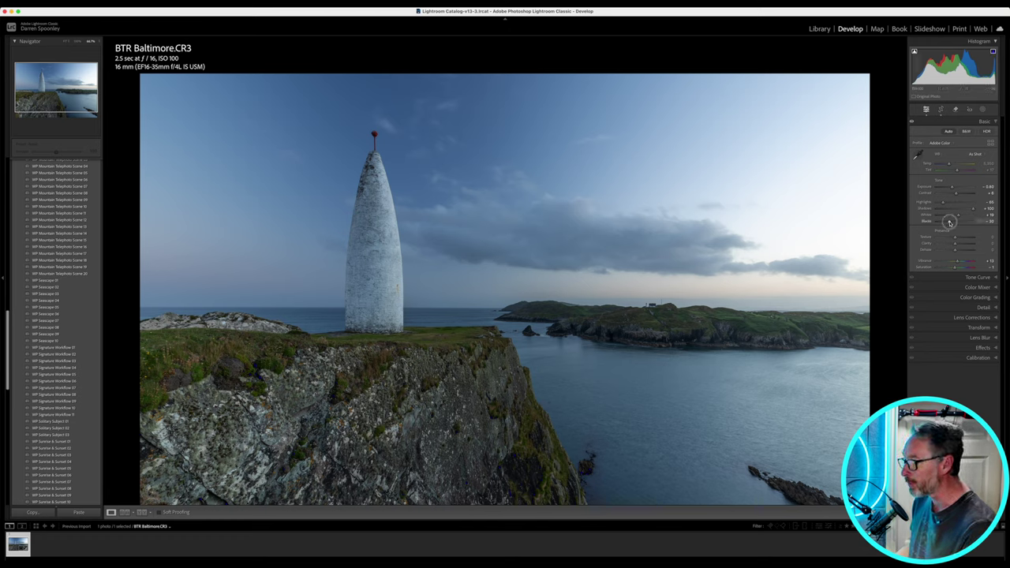
left_click_drag(950, 222, 957, 222)
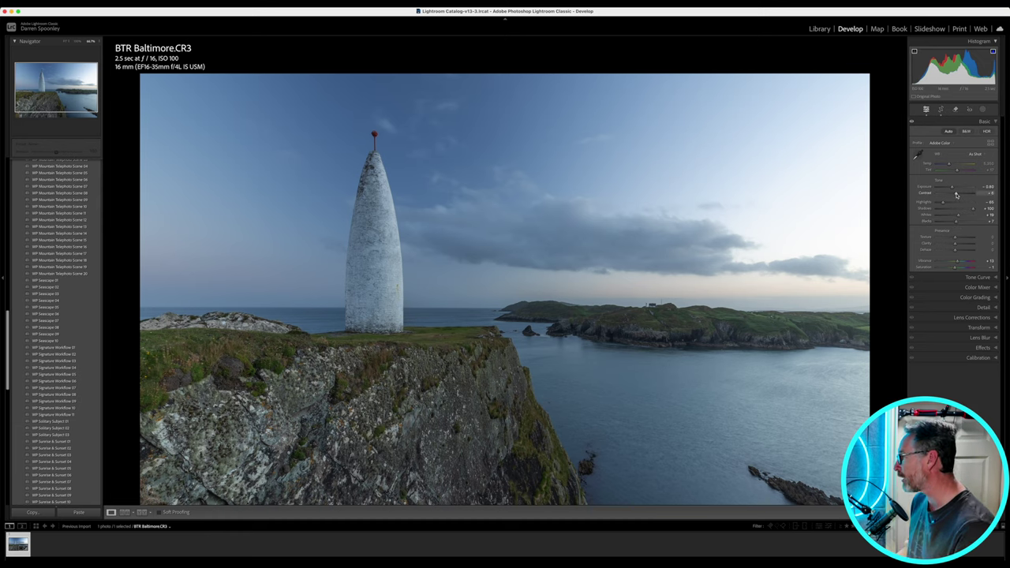
mouse_move(956, 194)
left_mouse_down()
mouse_move(945, 194)
mouse_move(962, 194)
left_mouse_up()
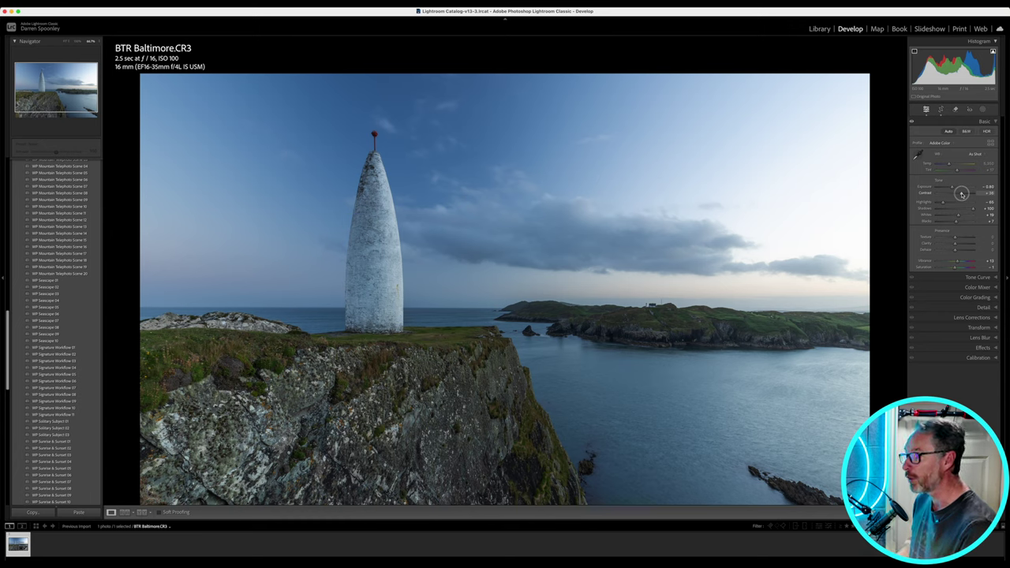
left_click_drag(961, 194, 961, 194)
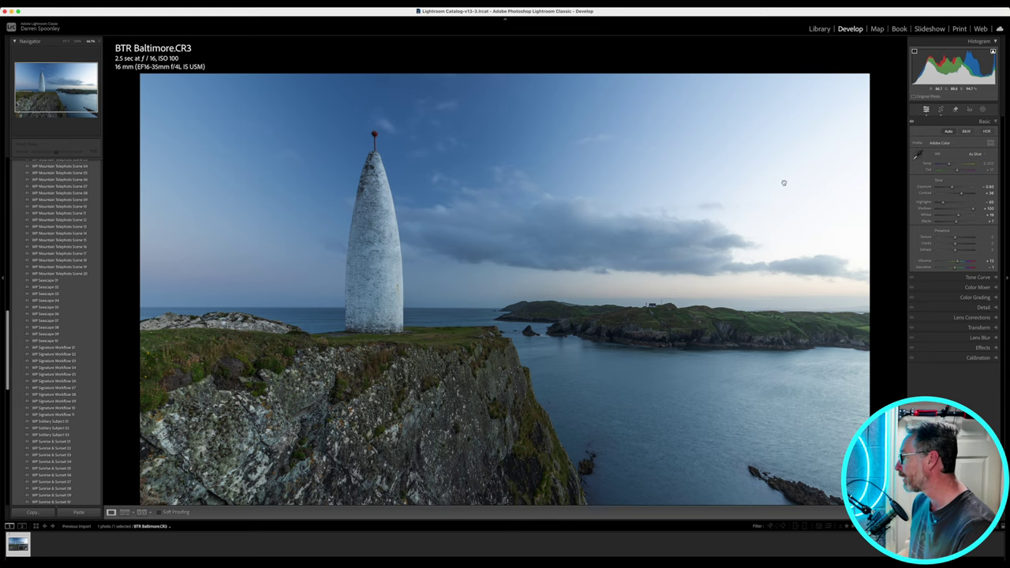
left_click(961, 194)
Step: Lower Contrast, set Dehaze to +23 and boost Vibrance to around +33, then fit the photo in view
left_click_drag(961, 194, 952, 193)
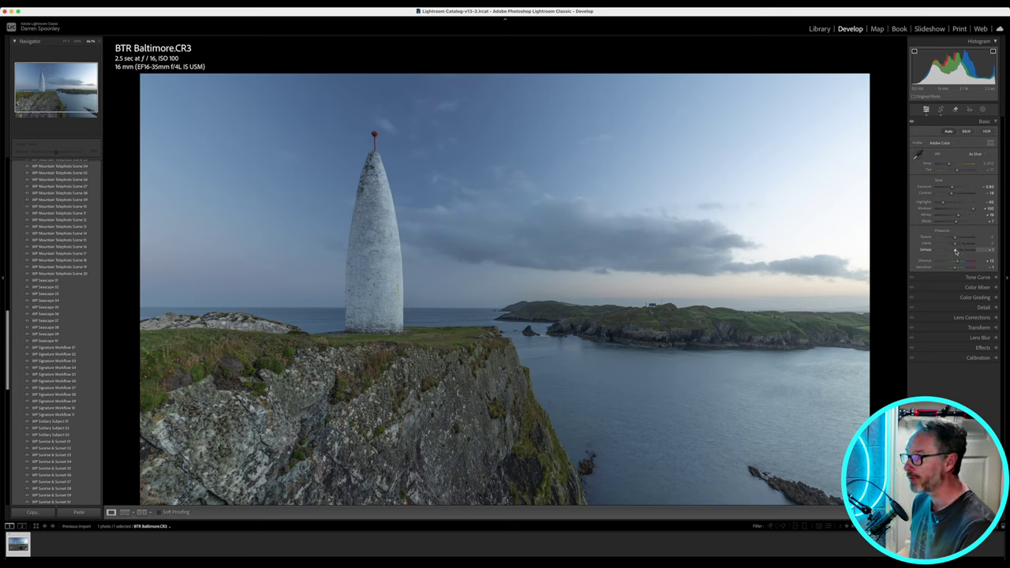
left_click_drag(956, 250, 963, 250)
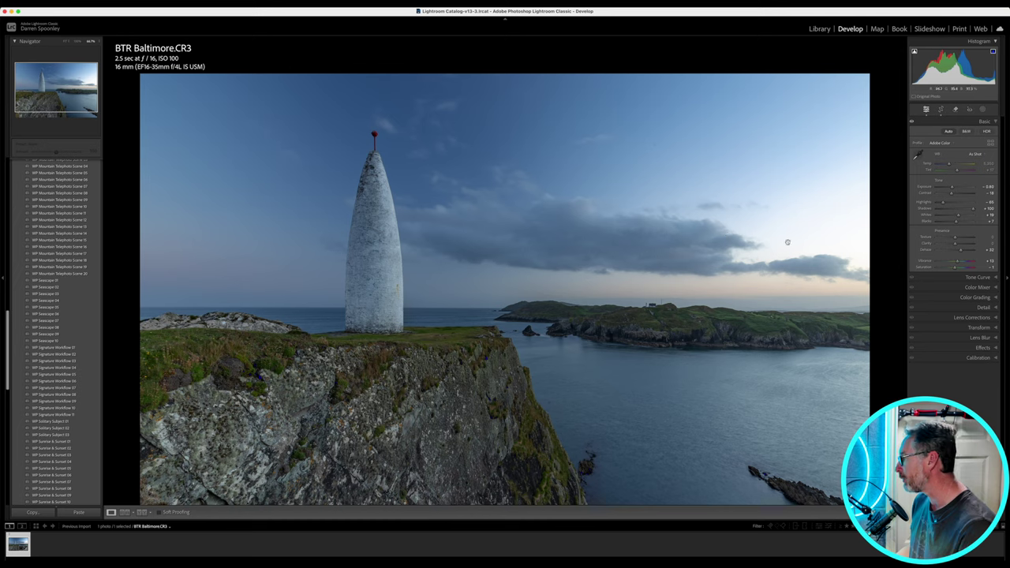
left_click_drag(963, 251, 958, 251)
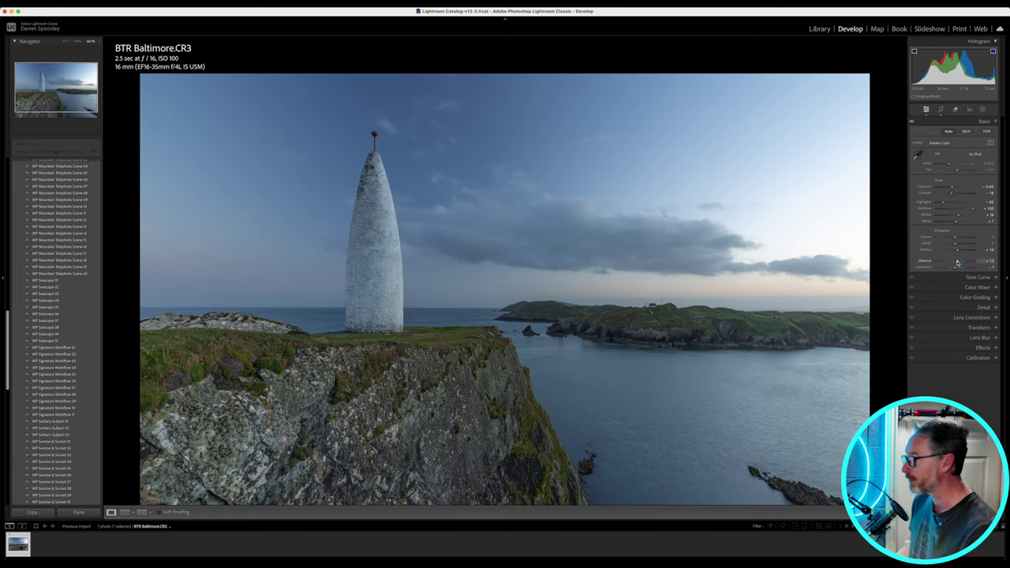
left_click(958, 262)
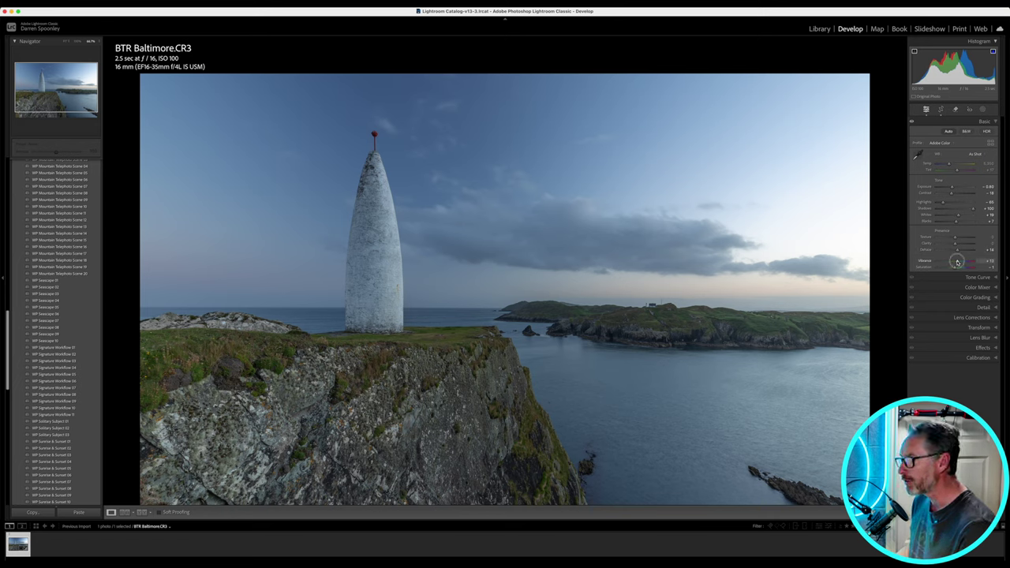
left_click_drag(957, 262, 962, 263)
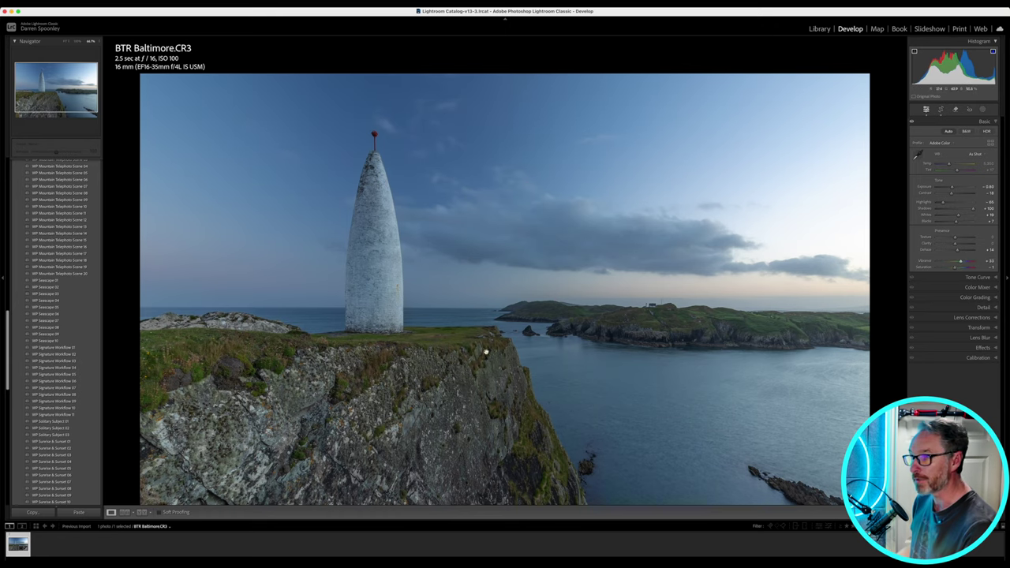
scroll(506, 316, "down", 1)
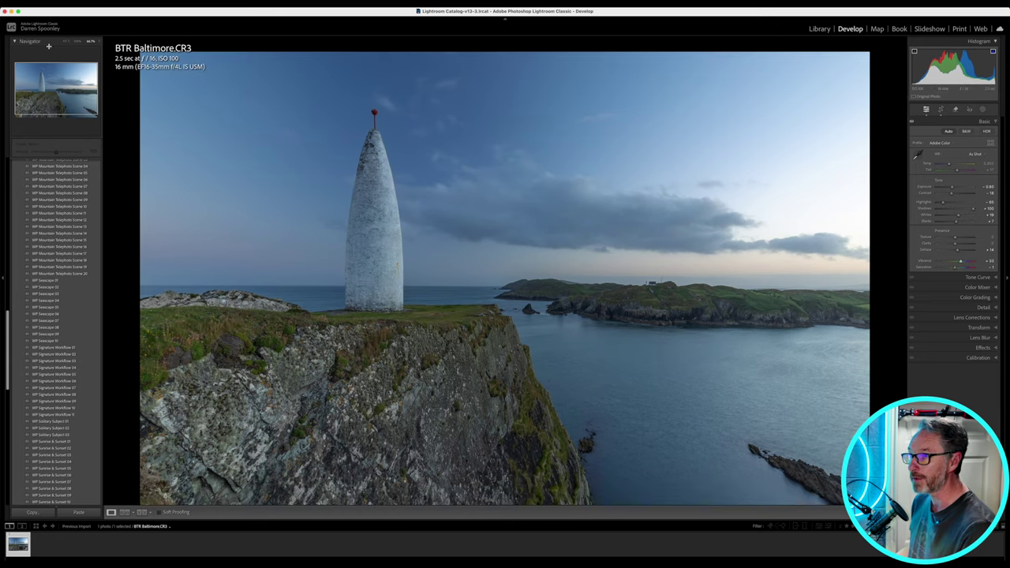
left_click(65, 41)
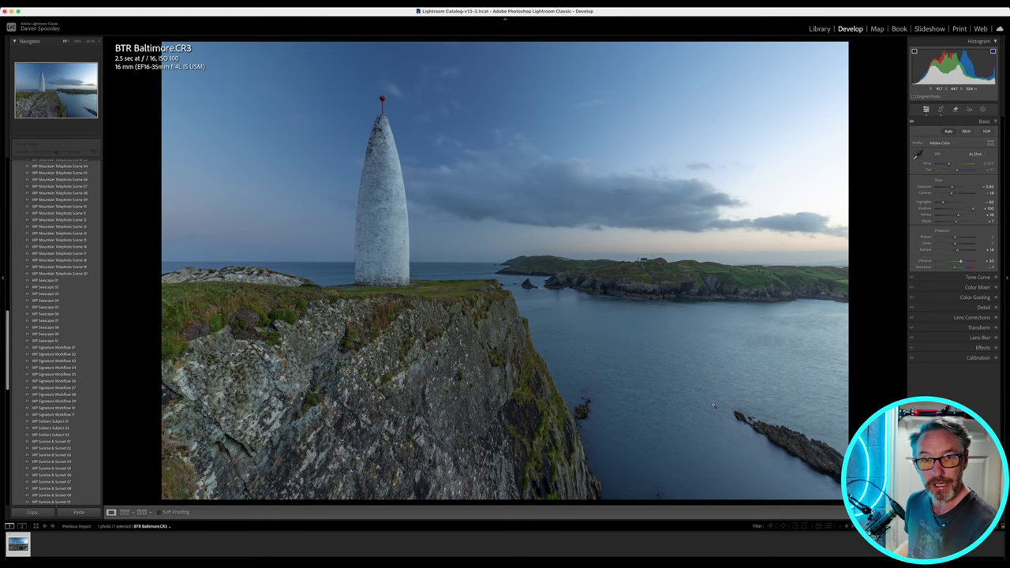
Step: Crop the beacon photo to a 16:9 aspect, shift the image down inside the frame, and commit
left_click(941, 110)
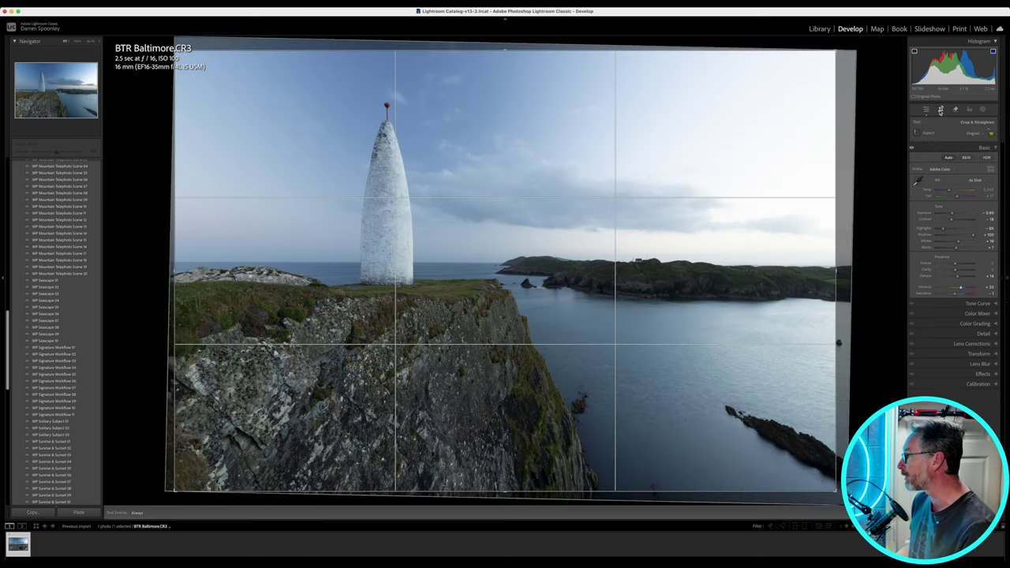
left_click(970, 135)
left_click(972, 191)
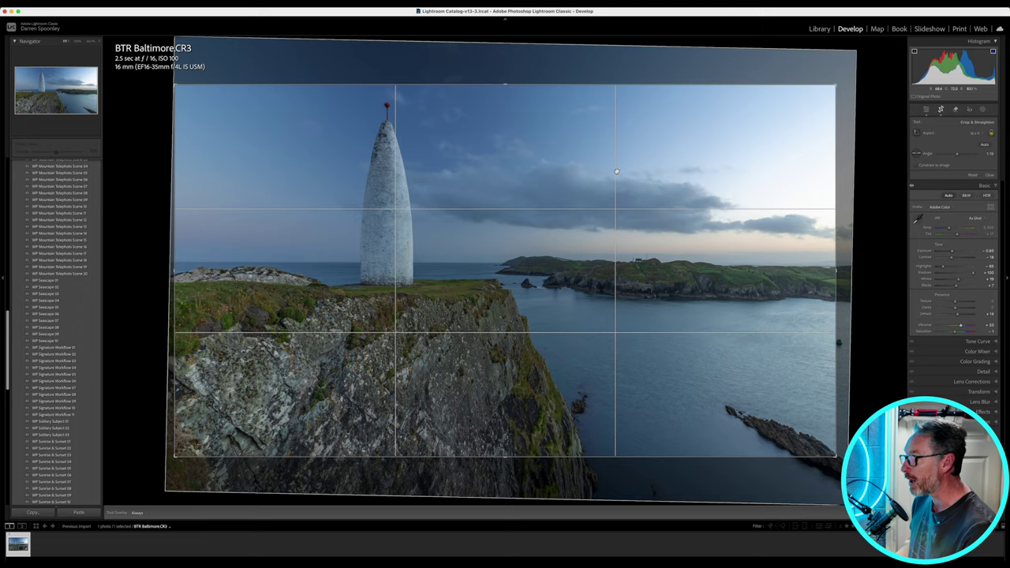
left_click_drag(616, 169, 616, 210)
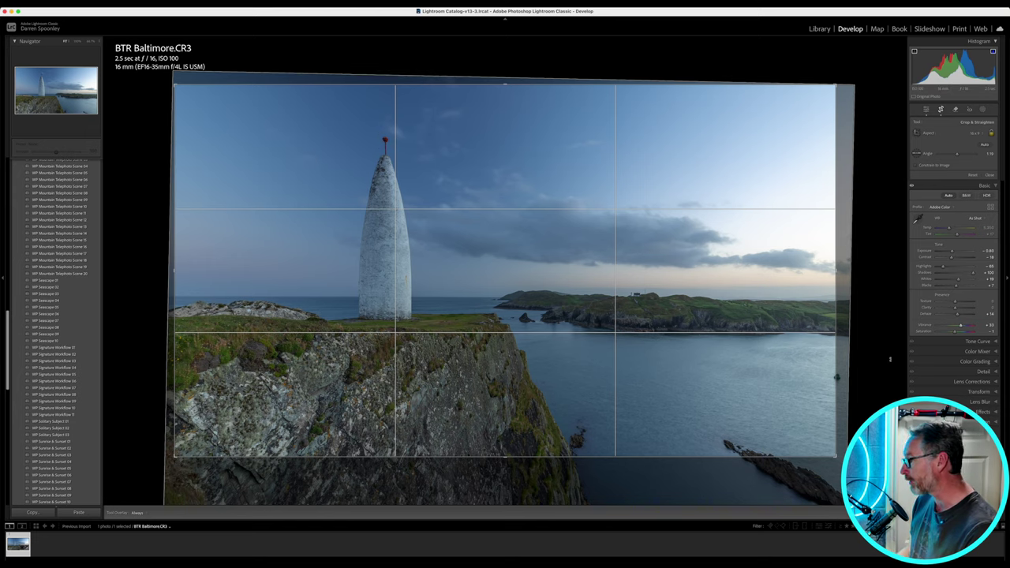
key("Return")
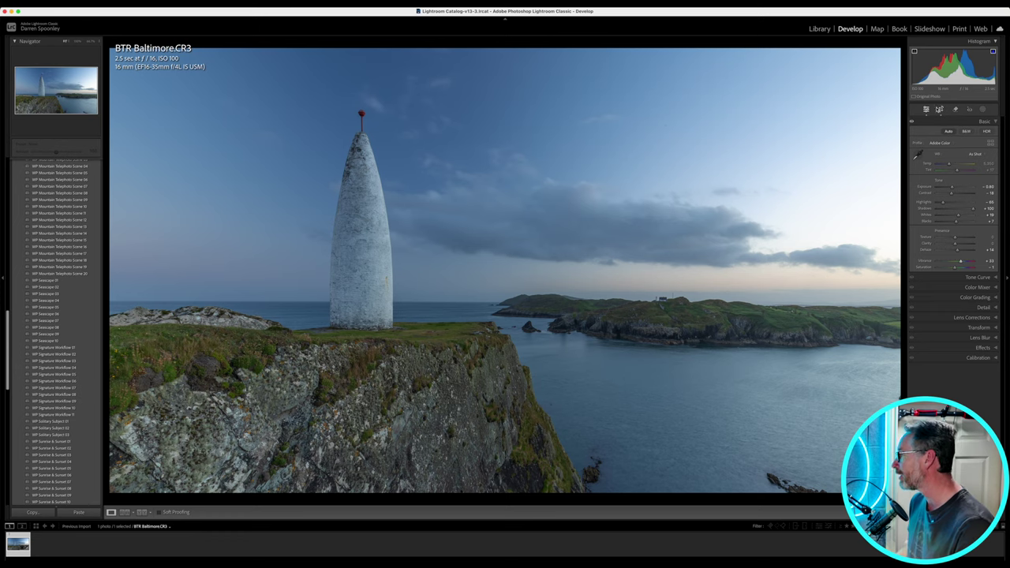
Step: Open the Remove tool and close it again without healing anything
left_click(956, 110)
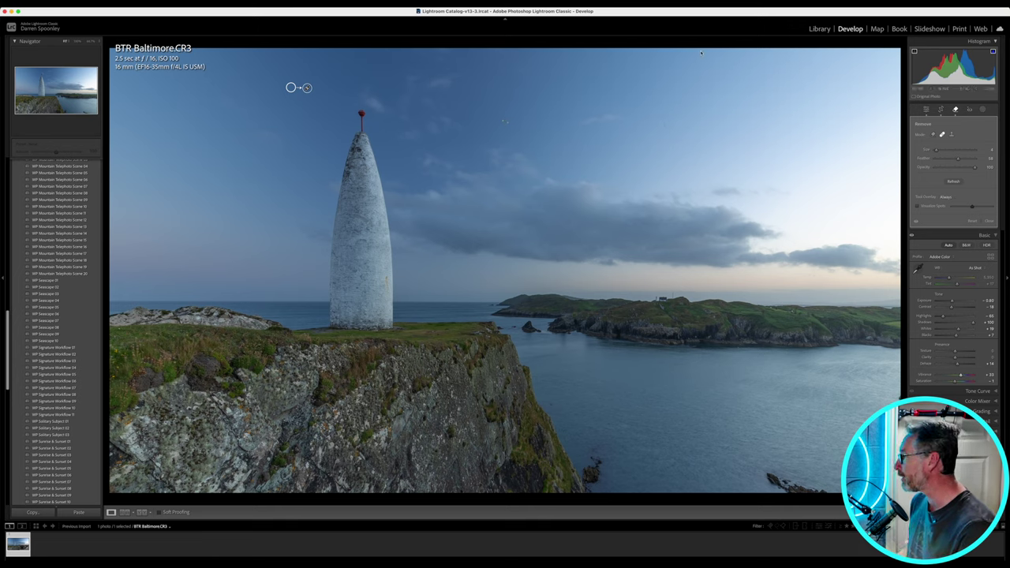
left_click(927, 110)
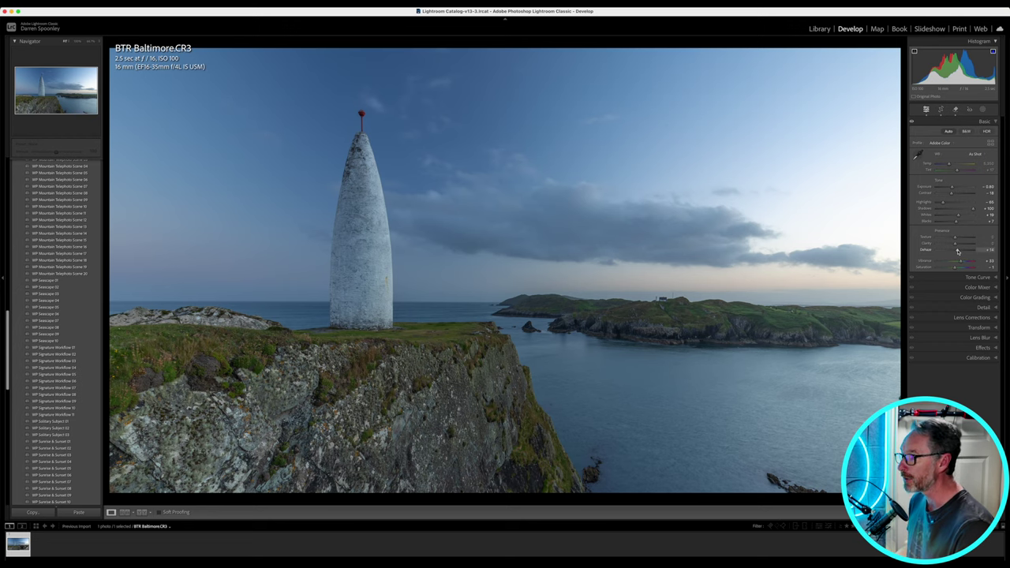
Step: Push Dehaze to maximum to make the sky's dust spots visible
left_click_drag(958, 251, 992, 251)
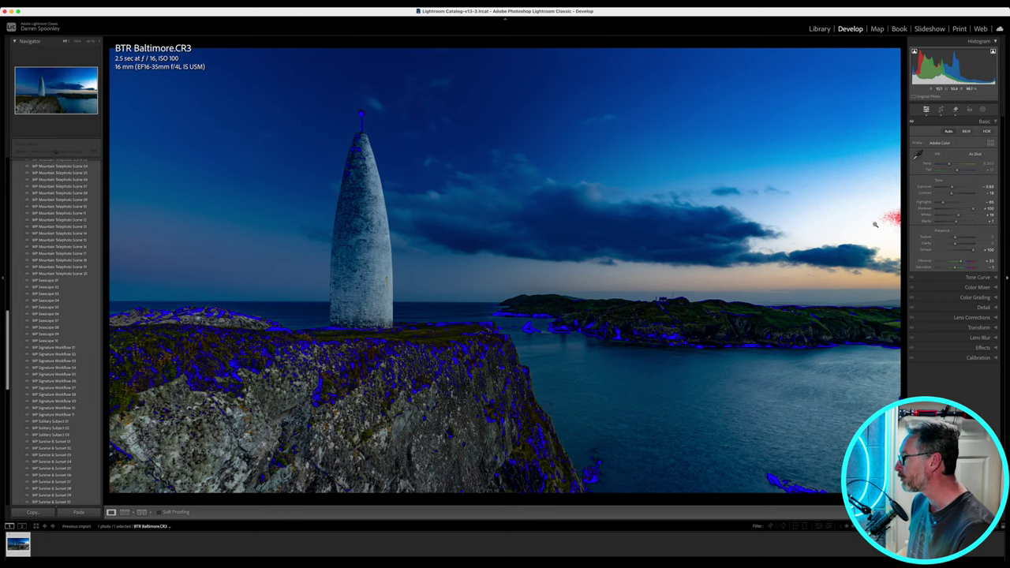
left_click_drag(972, 251, 958, 251)
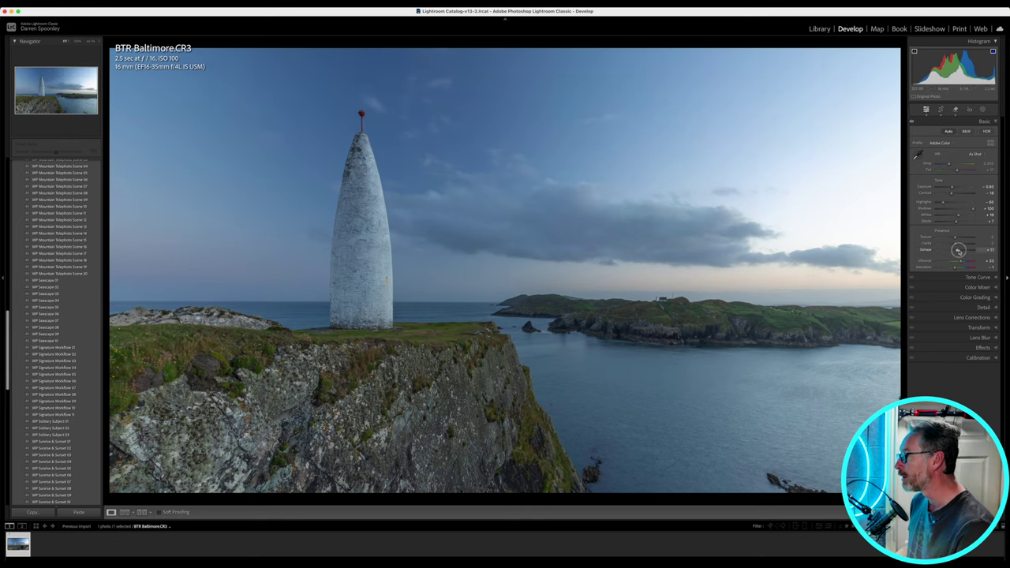
left_click_drag(958, 250, 976, 251)
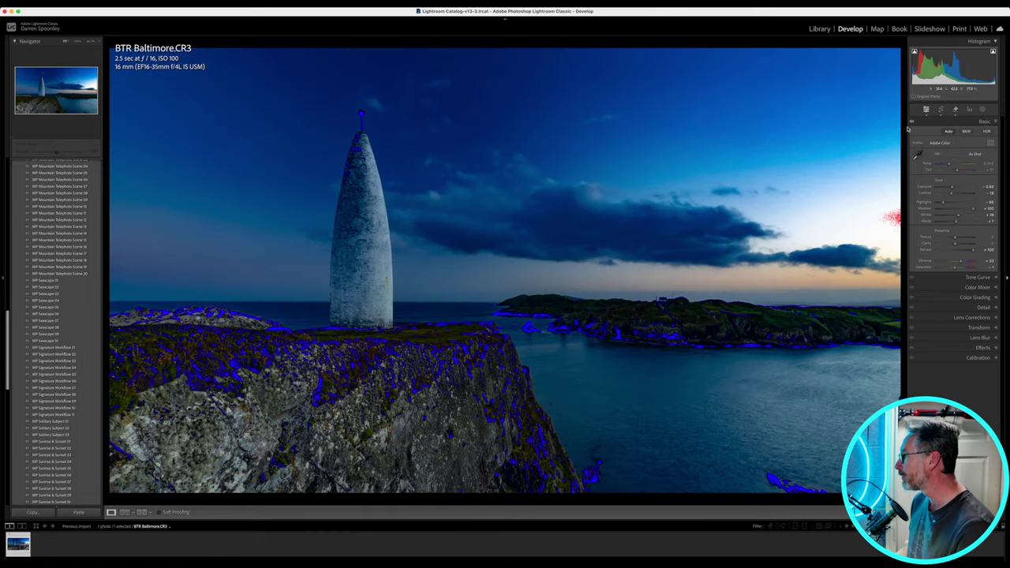
Step: Heal two dust spots in the sky with the Remove tool, then bring Dehaze back to +14
left_click(955, 110)
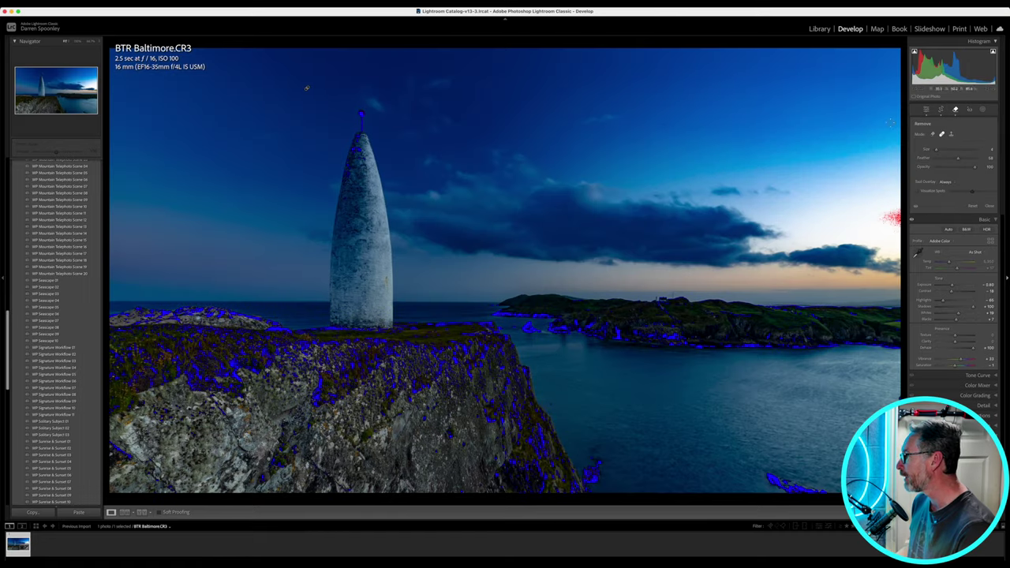
left_click(665, 125)
left_click(681, 130)
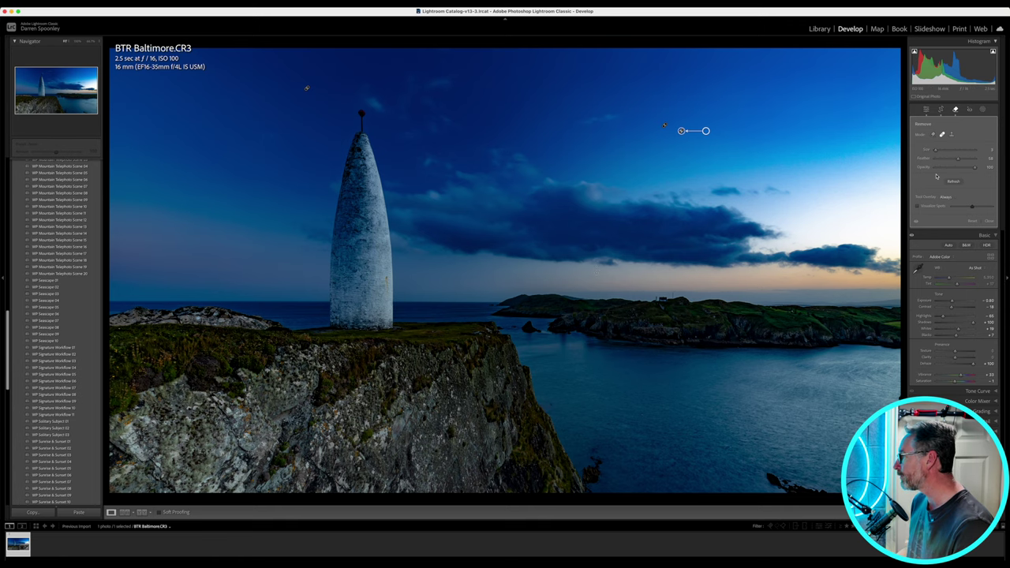
left_click(927, 109)
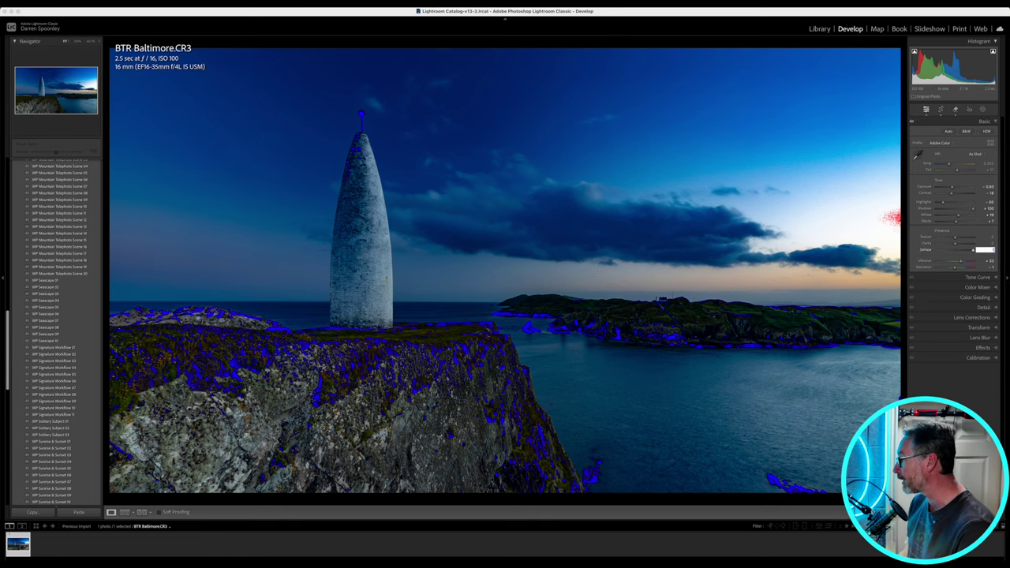
left_click_drag(990, 249, 958, 249)
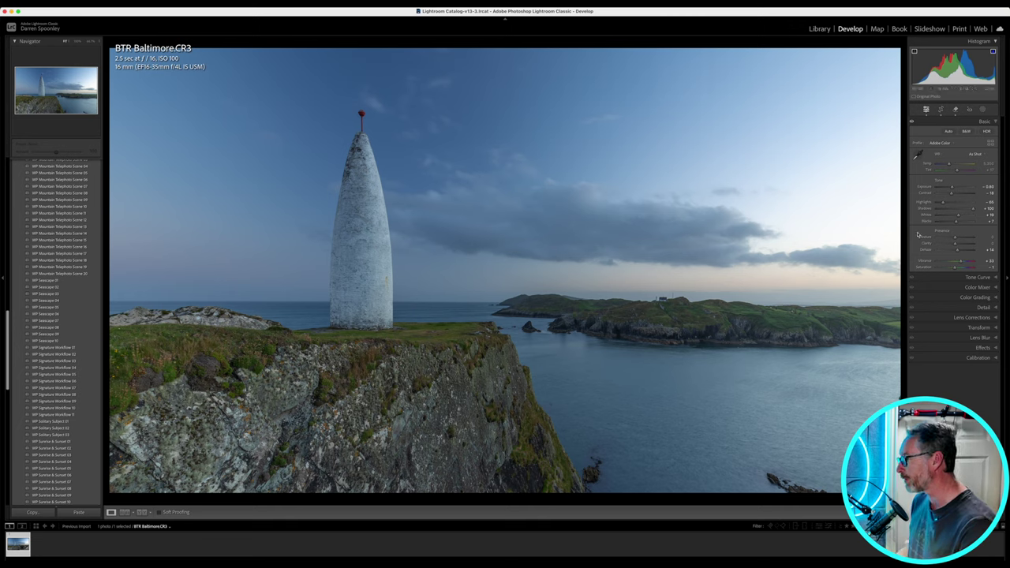
Step: Add a linear gradient mask fading in from the right edge and move it further left
left_click(983, 109)
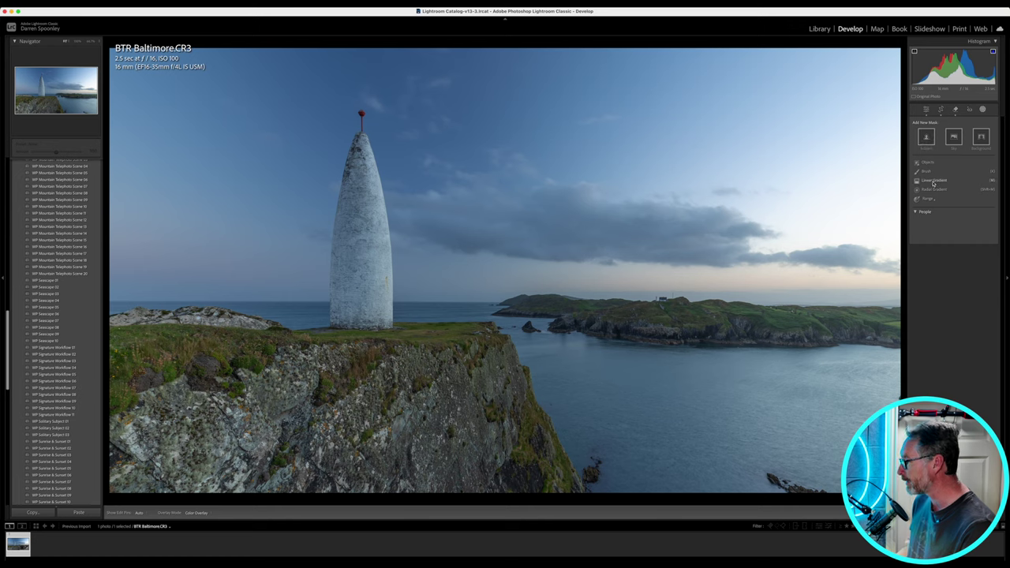
left_click(935, 183)
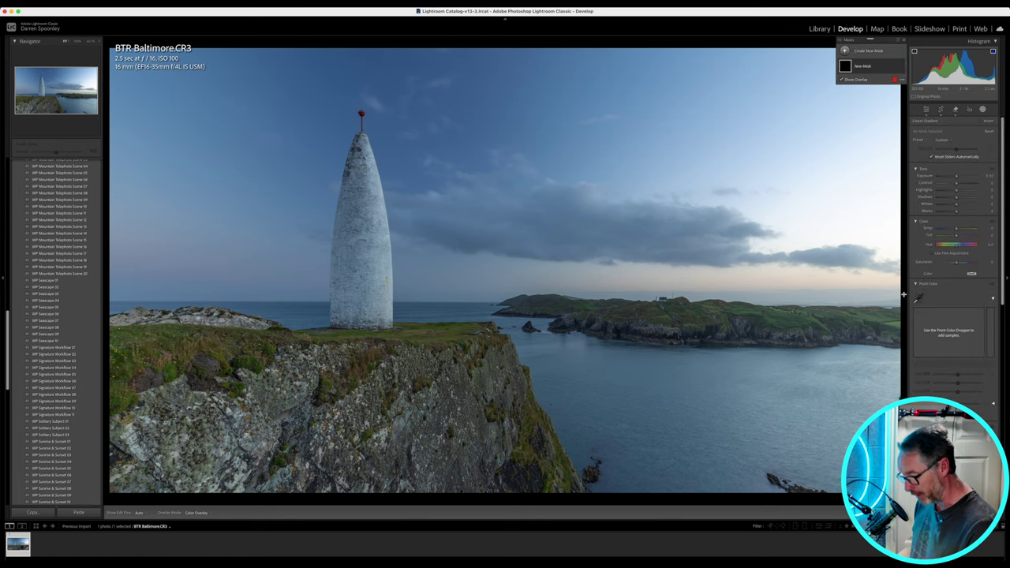
left_click_drag(900, 294, 742, 294)
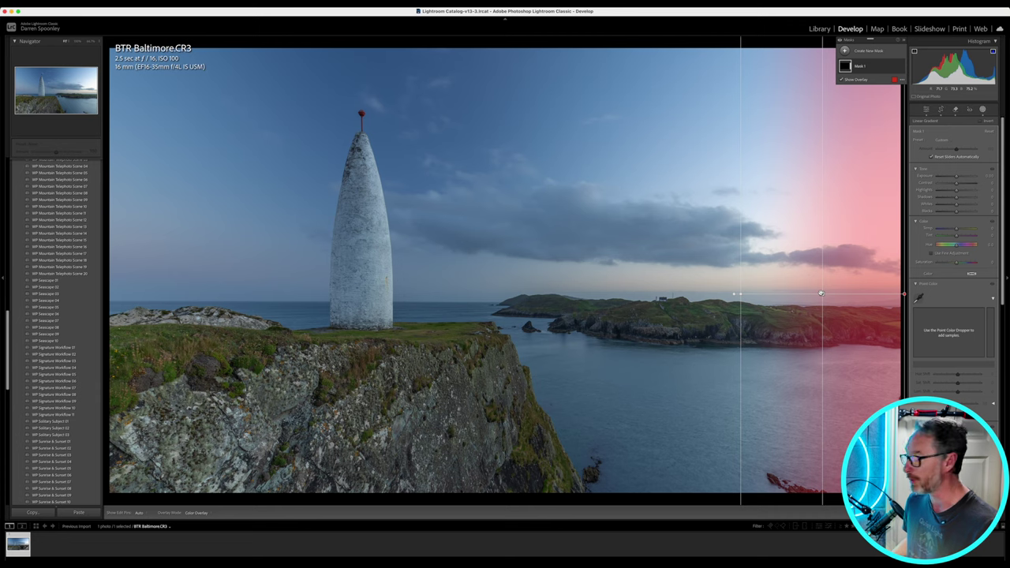
left_click_drag(821, 293, 708, 292)
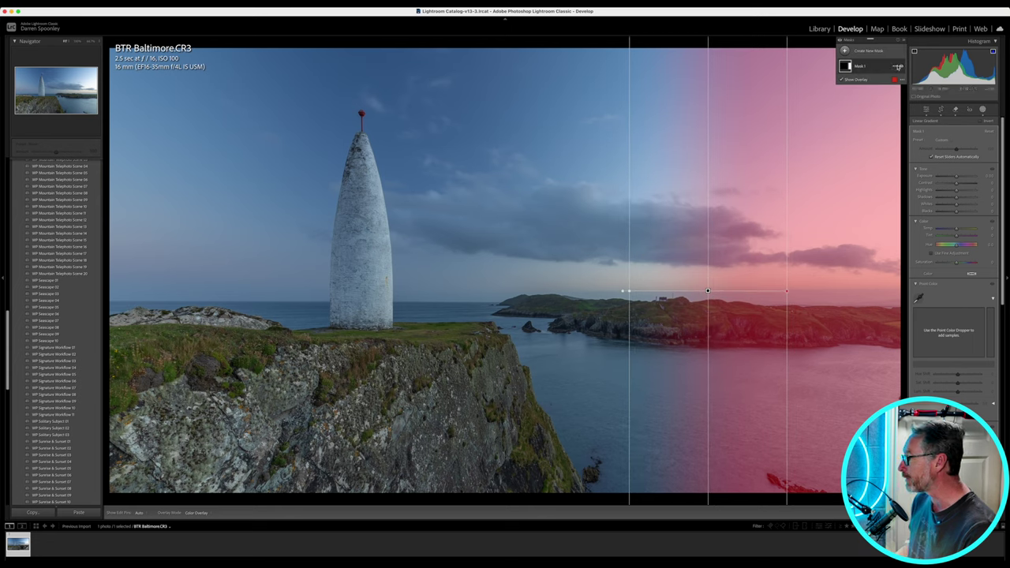
left_click(901, 67)
left_click(902, 68)
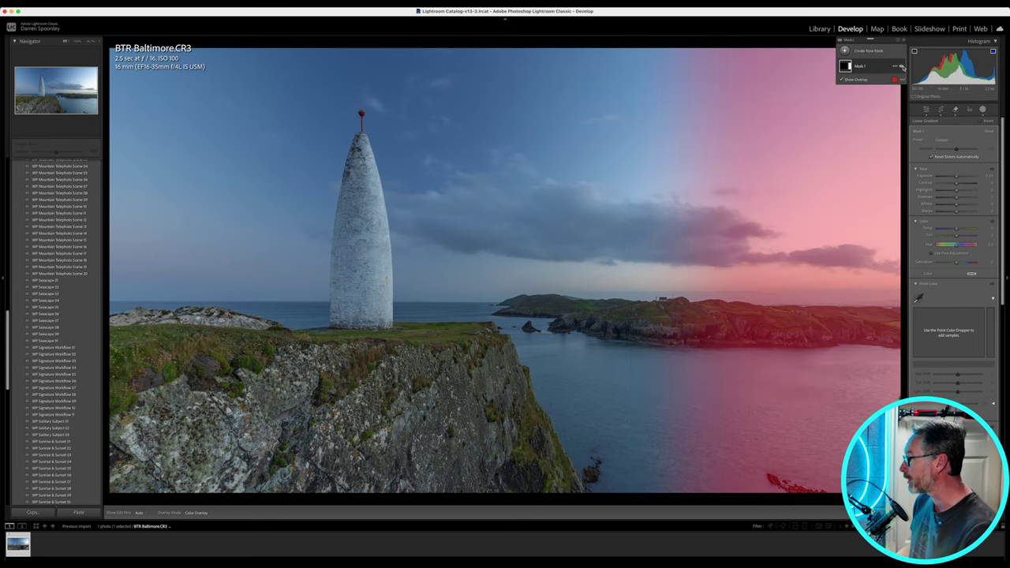
Step: In the gradient, reset Exposure to 0, adjust Highlights, and lift Shadows to brighten the island and water
left_click(958, 191)
left_click_drag(957, 191, 953, 178)
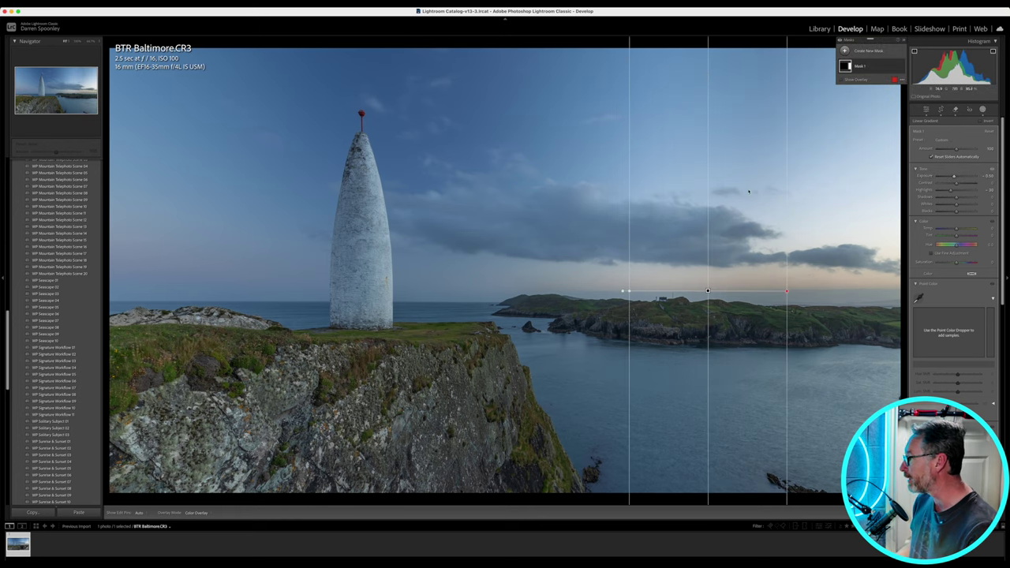
double_click(953, 178)
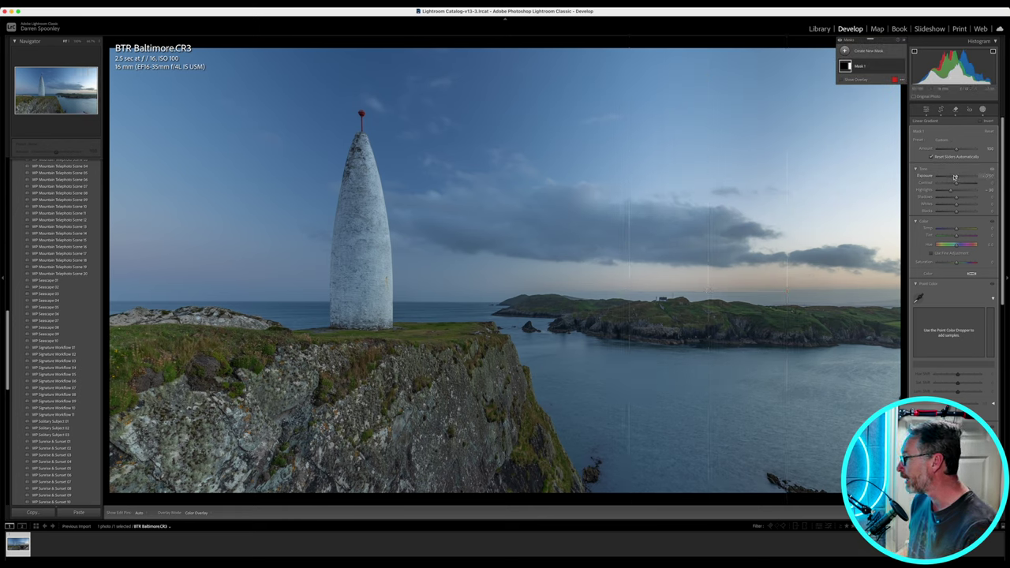
left_click_drag(952, 192, 949, 199)
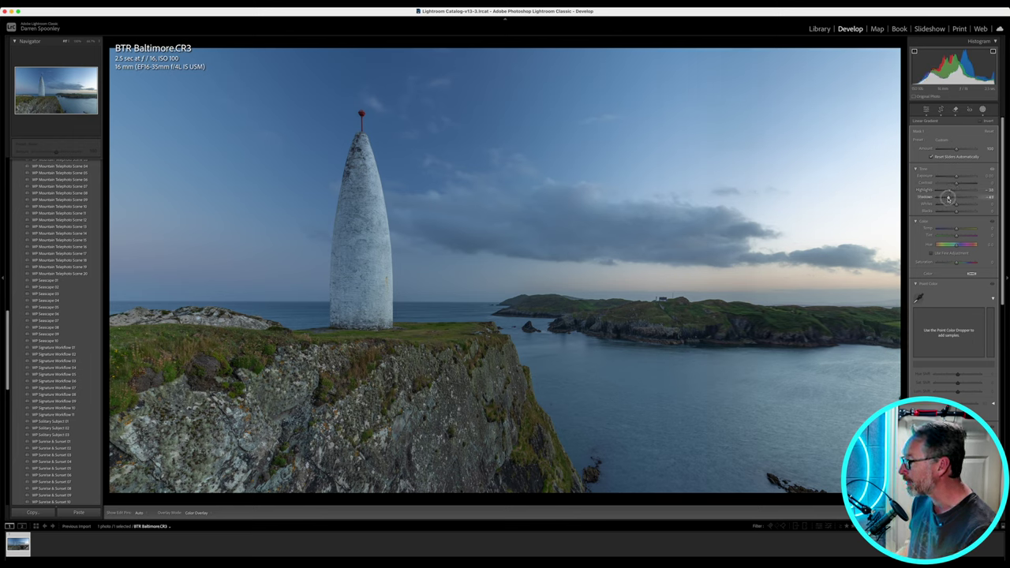
mouse_move(949, 199)
left_mouse_down()
mouse_move(958, 197)
mouse_move(952, 184)
left_mouse_up()
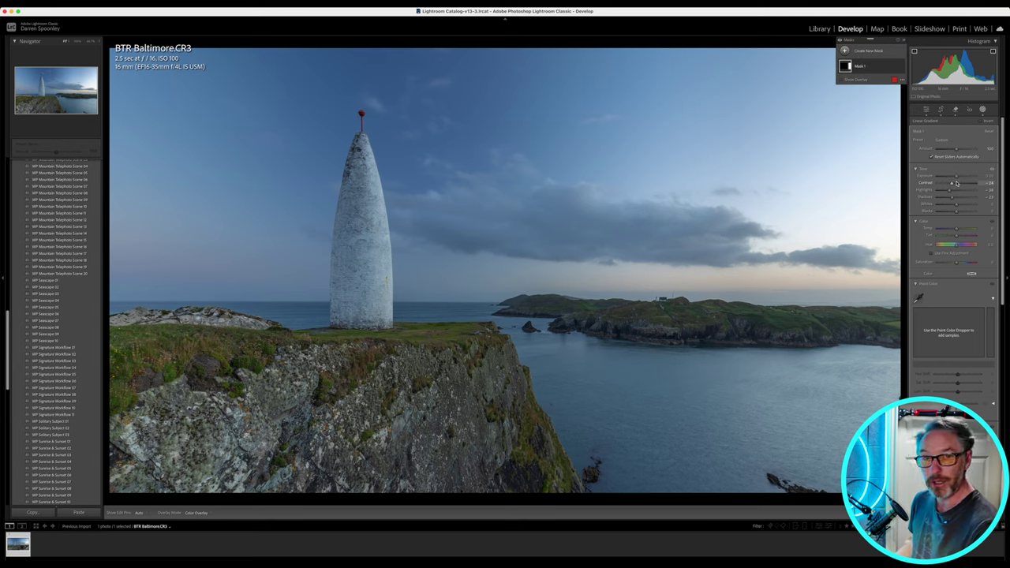
mouse_move(837, 271)
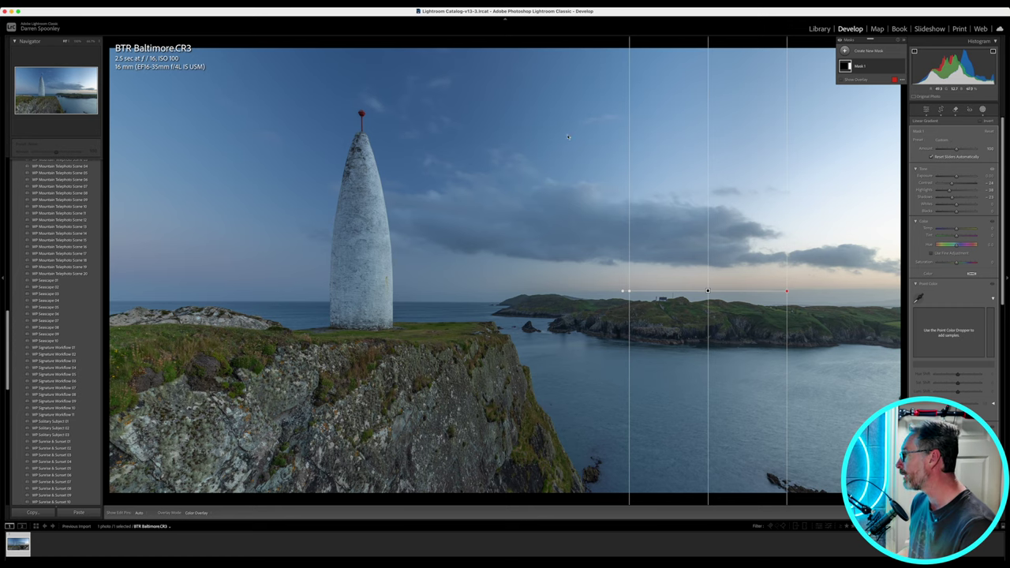
Step: Heal one more dust spot in the upper sky with the Remove tool (Q)
key("q")
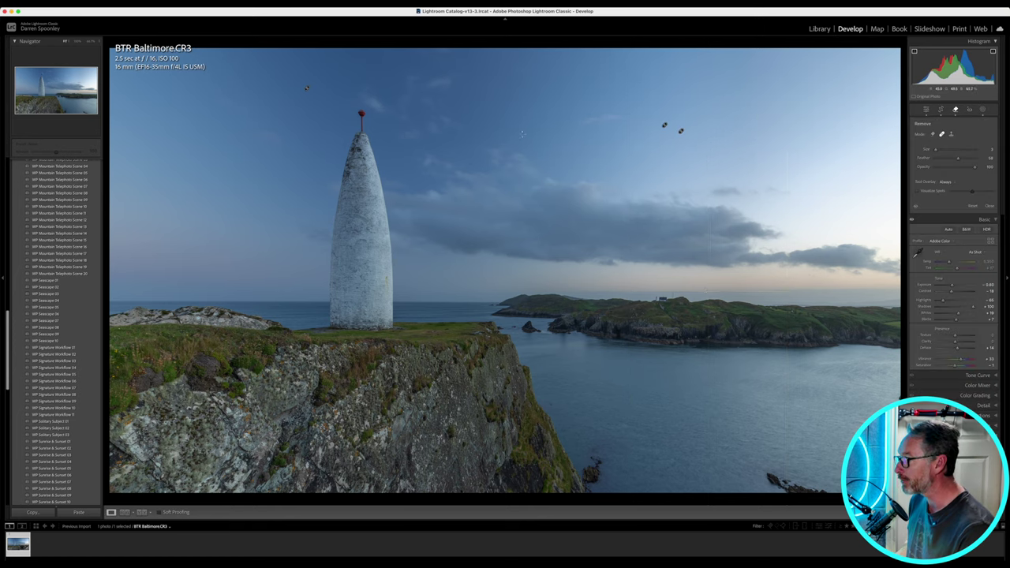
left_click(496, 146)
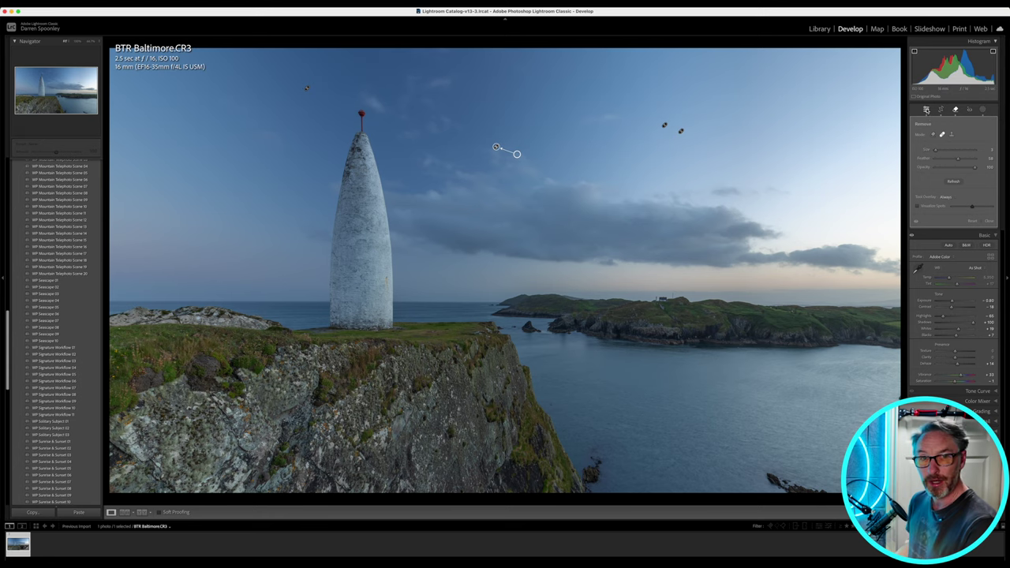
key("q")
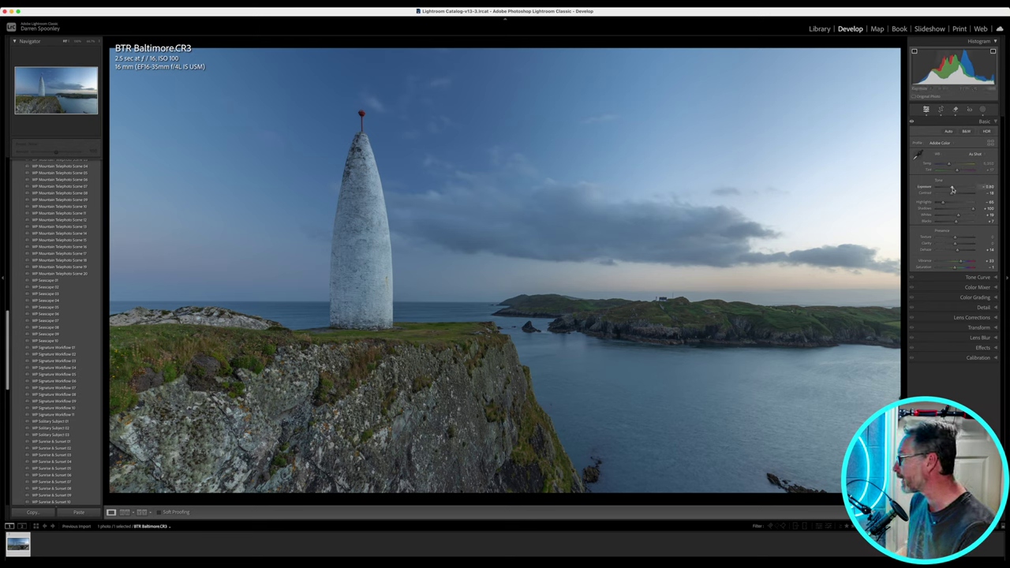
Step: Raise the global Exposure in the Basic panel to about +0.45
left_click_drag(952, 190, 953, 189)
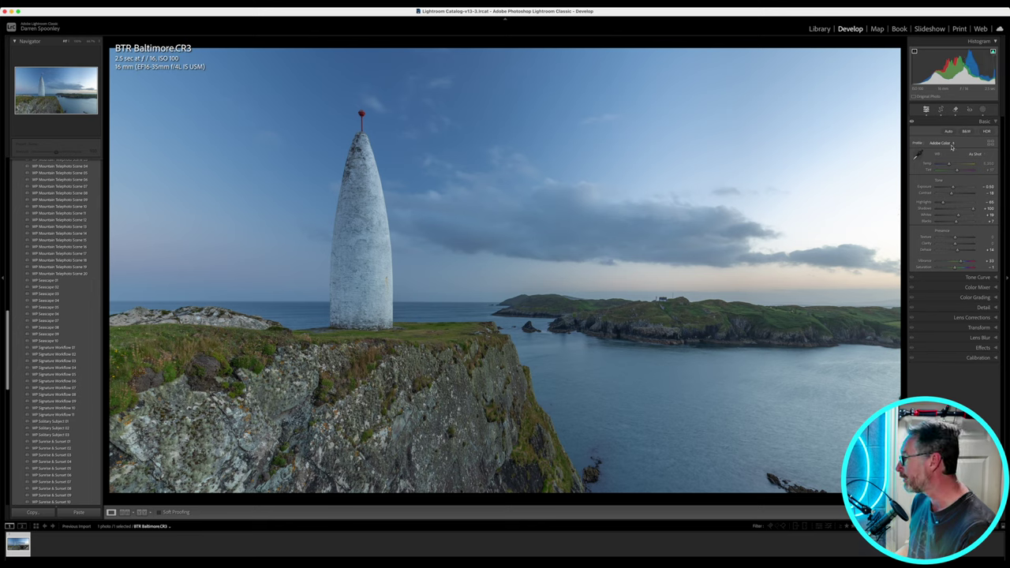
left_click(954, 188)
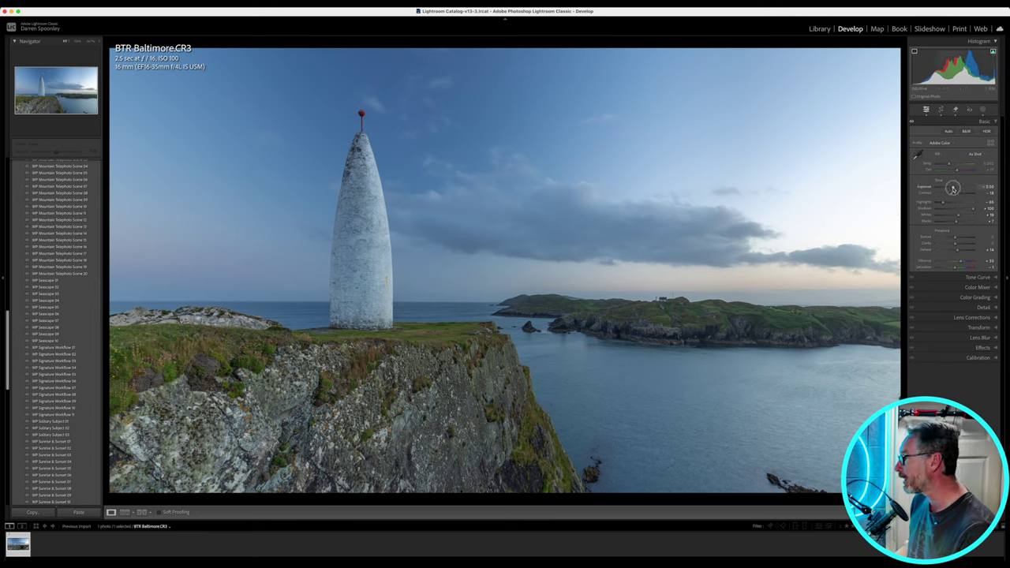
scroll(954, 188, "up", 5)
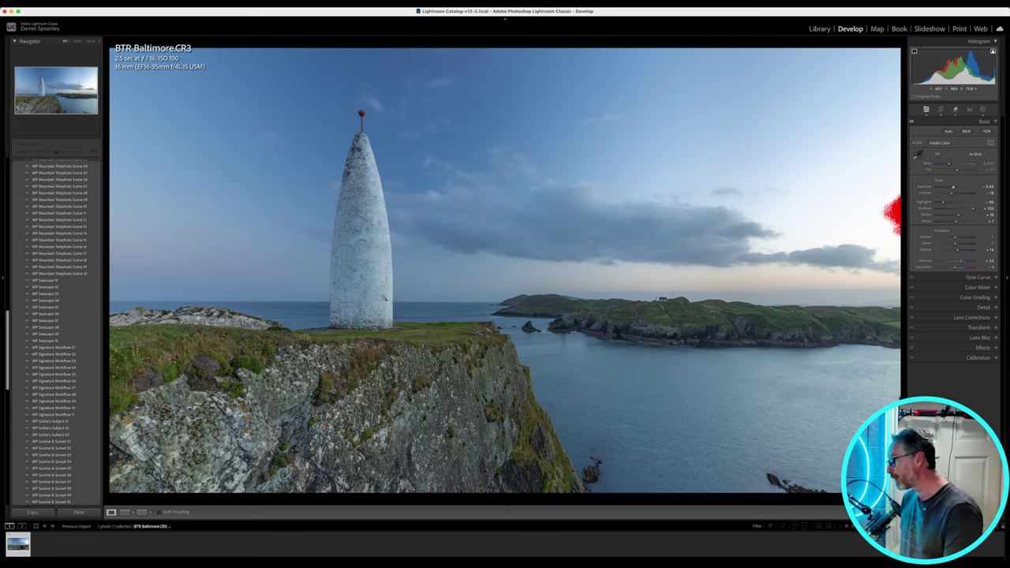
Step: Preview AI Denoise at amount 50 against the original, run it, and dismiss the unknown-error message
left_click(982, 307)
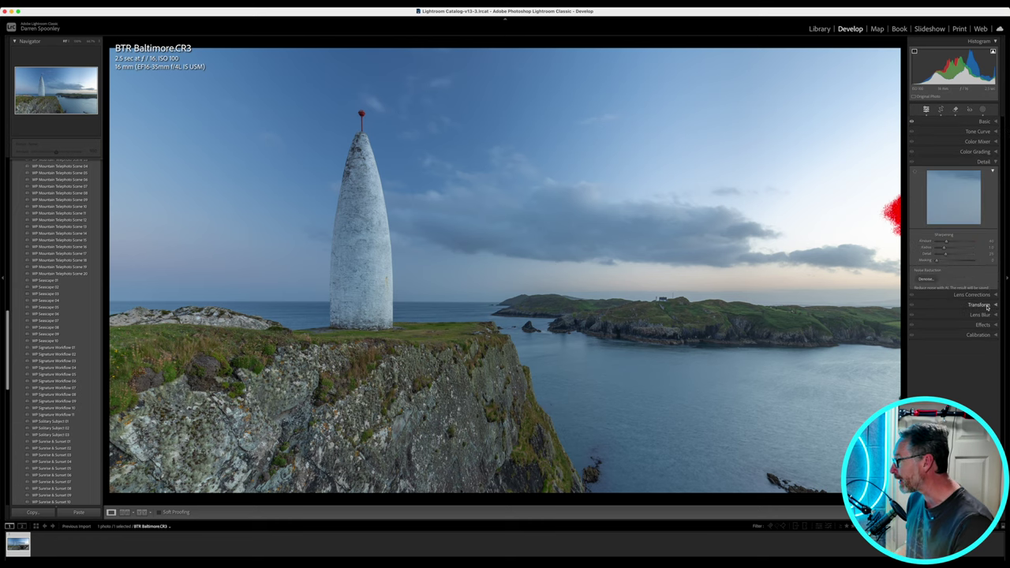
left_click(928, 281)
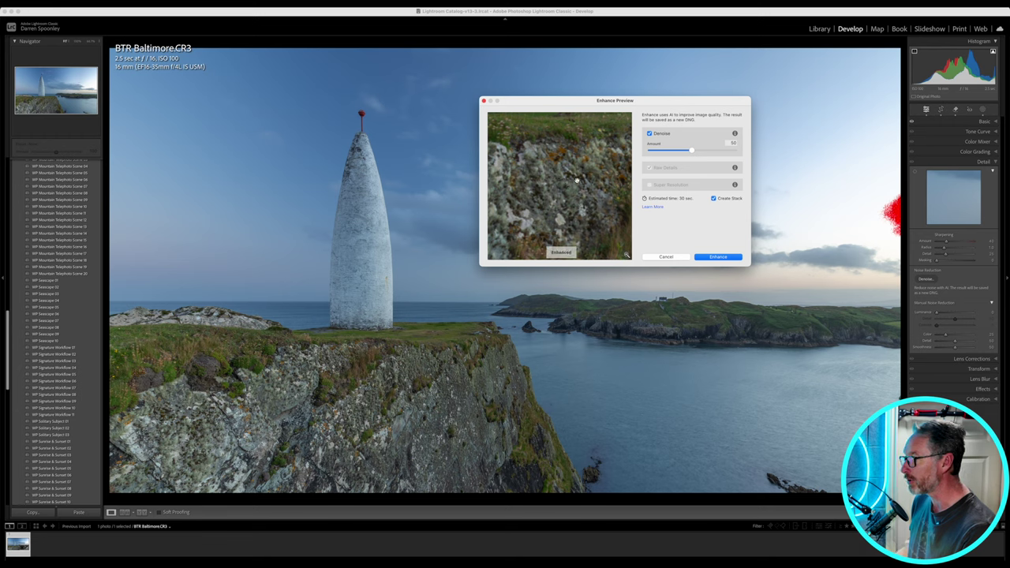
left_click_drag(577, 181, 603, 188)
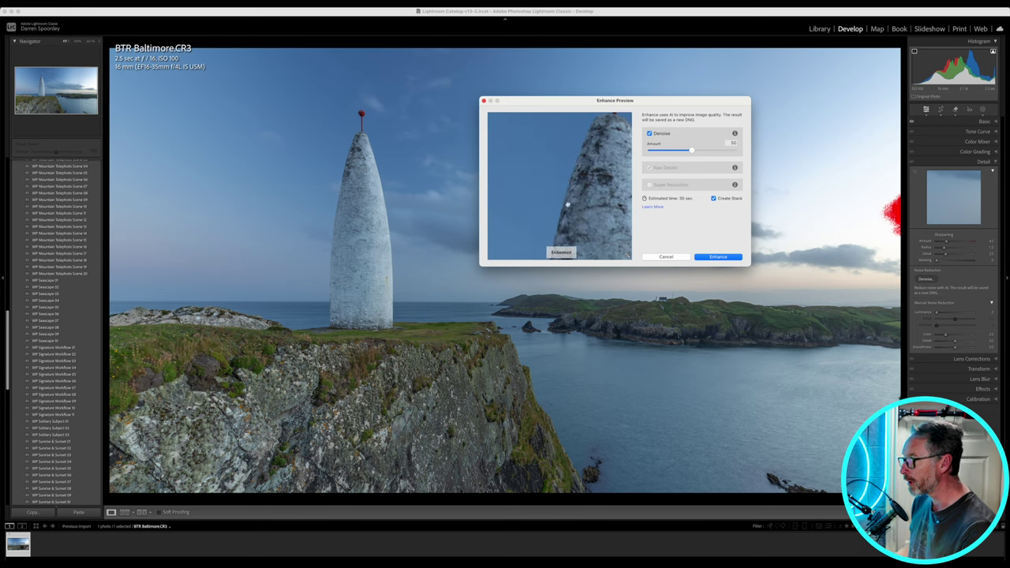
left_click(579, 210)
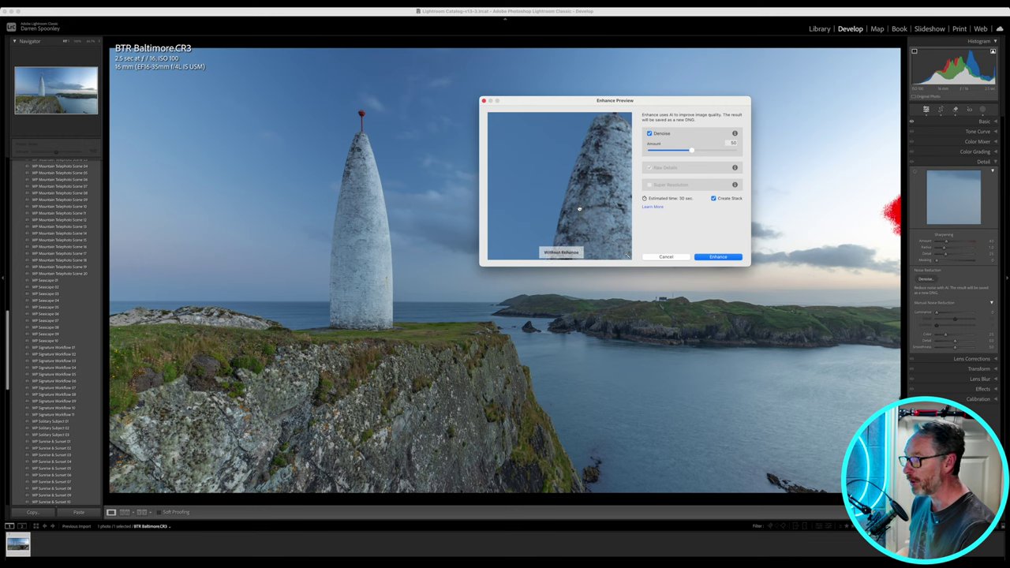
left_click(579, 209)
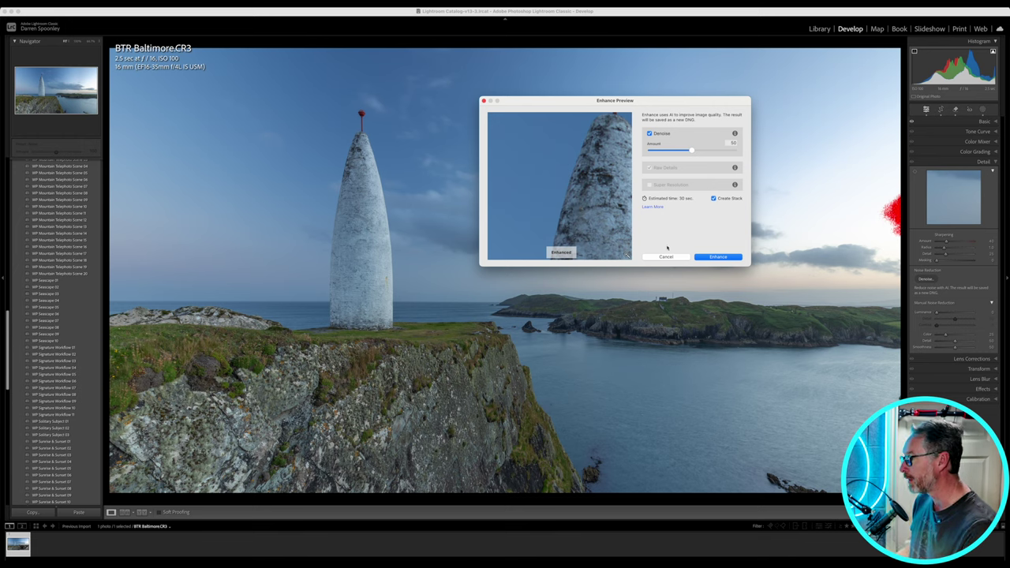
left_click(720, 257)
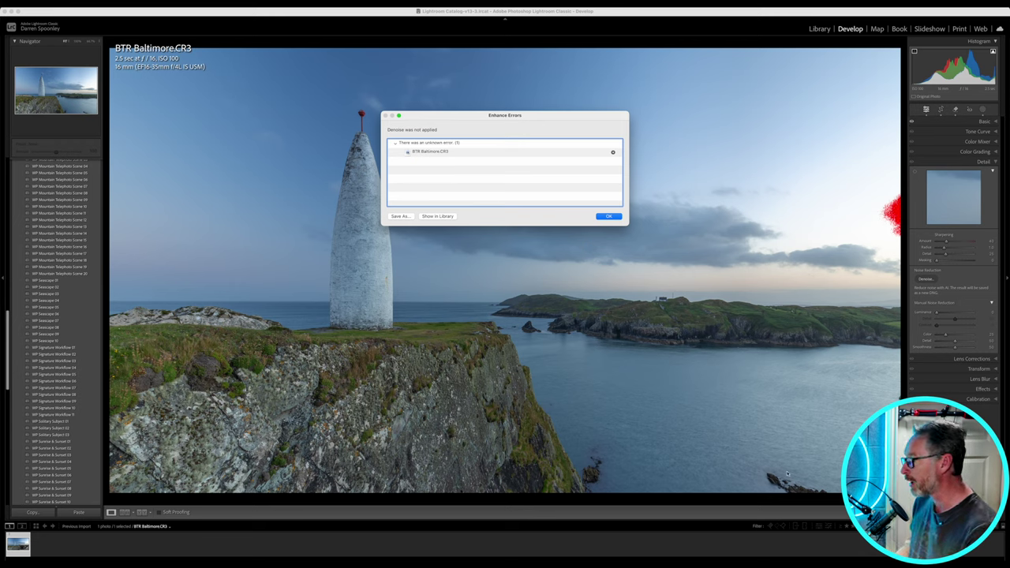
left_click(608, 217)
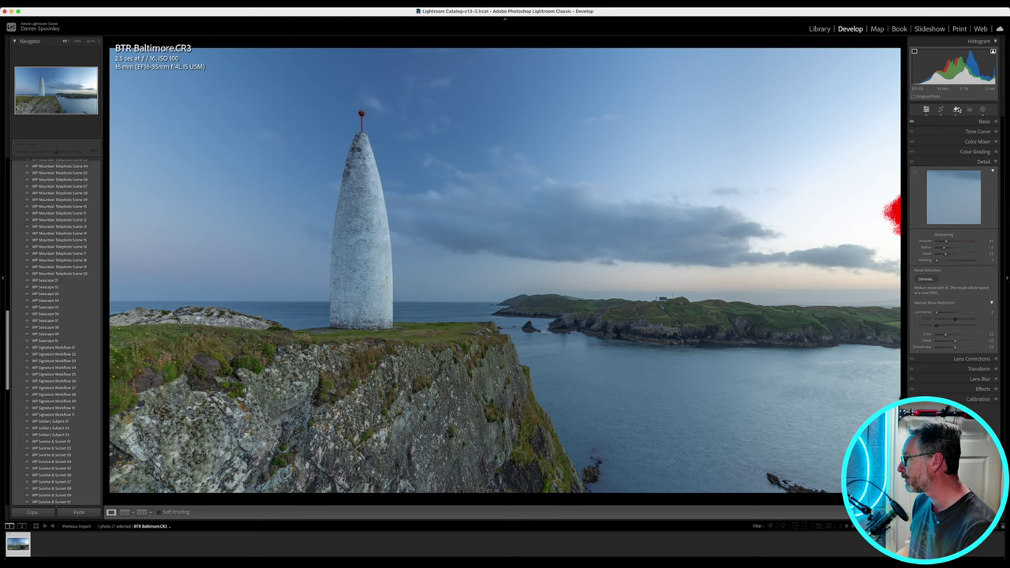
Step: Paint the Remove tool over the bottom rocks, sourcing replacement from open water
left_click(956, 109)
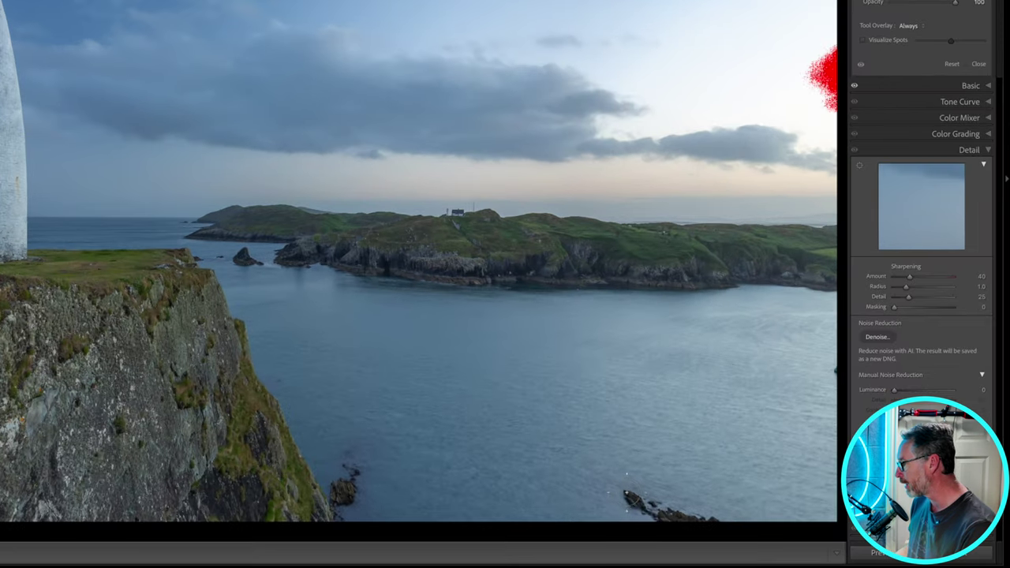
left_click_drag(763, 471, 814, 495)
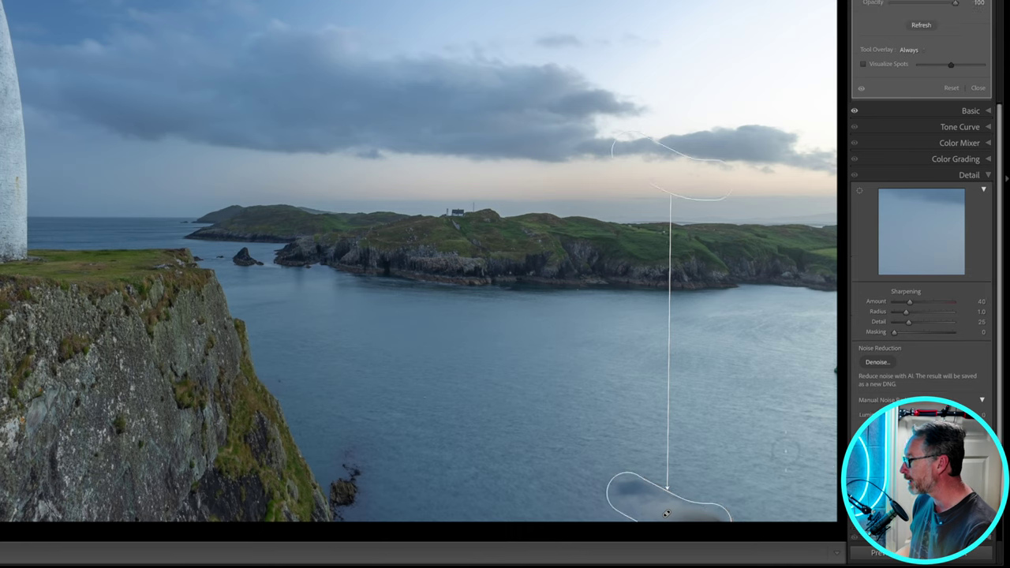
left_click_drag(676, 178, 528, 484)
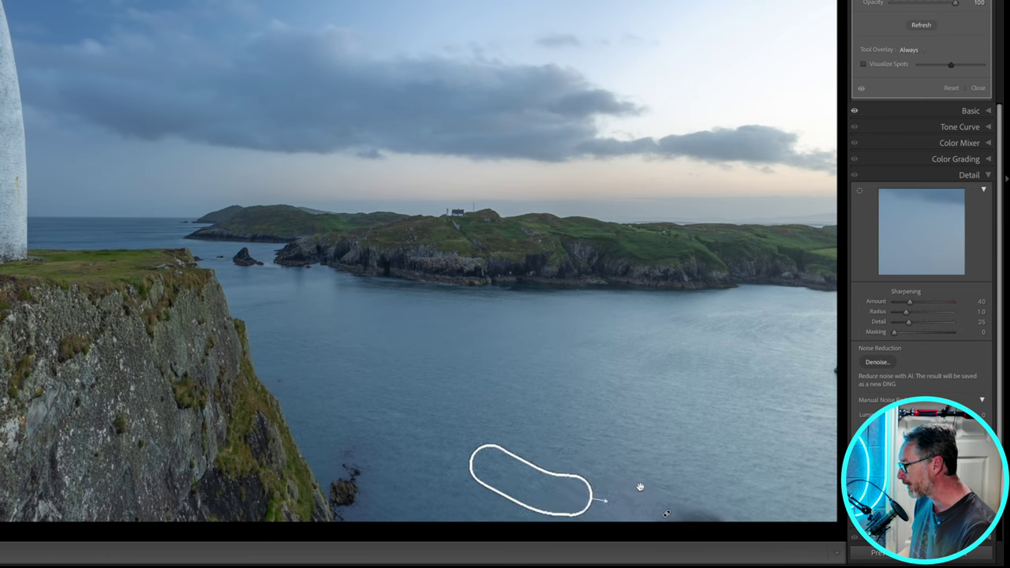
left_click_drag(735, 512, 654, 514)
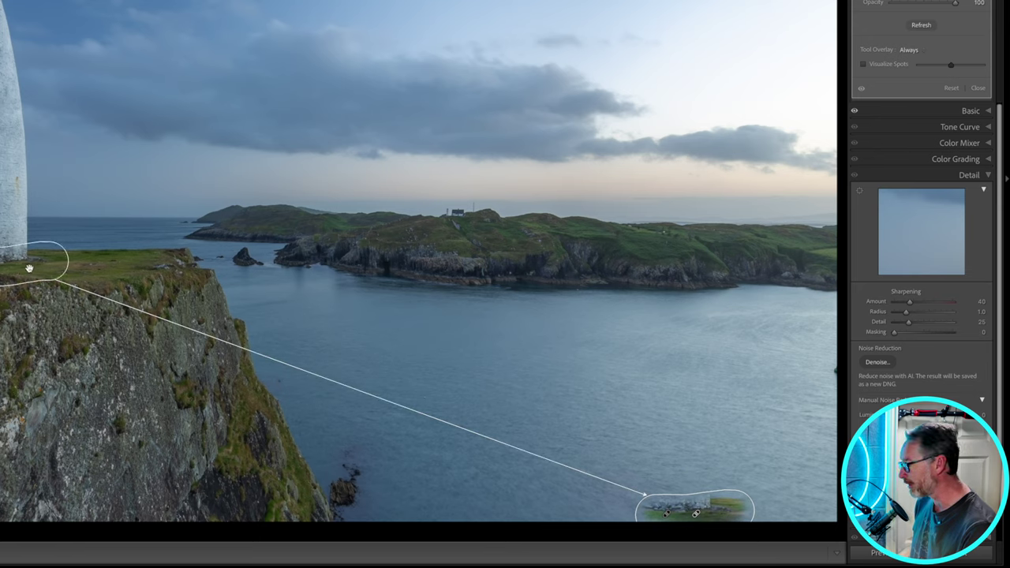
left_click_drag(26, 269, 458, 394)
left_click_drag(679, 477, 799, 461)
left_click_drag(639, 458, 573, 500)
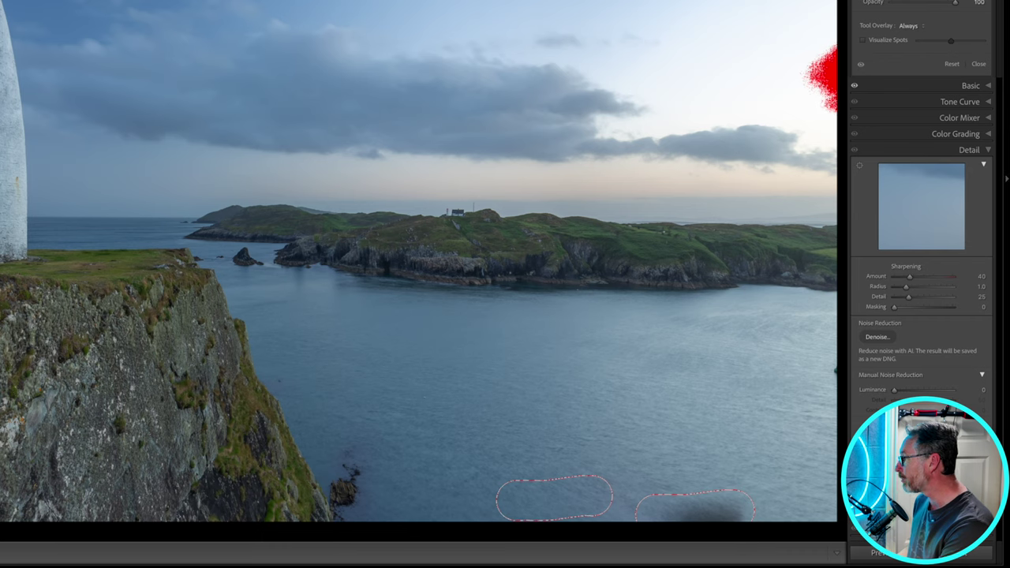
Step: Delete the poor patch and repaint the lower-centre rocks using nearby water as source
key("Delete")
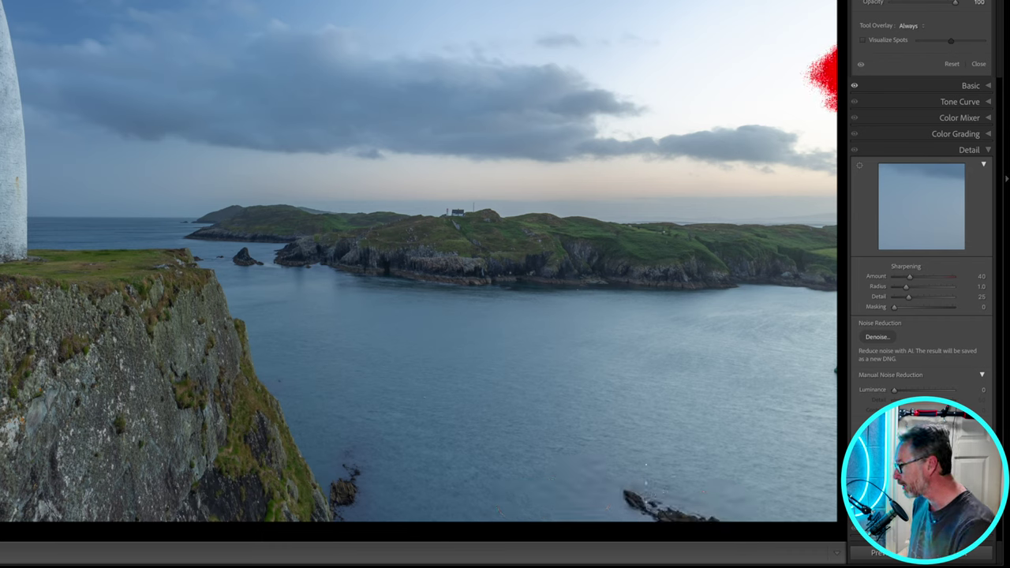
left_click_drag(631, 496, 709, 524)
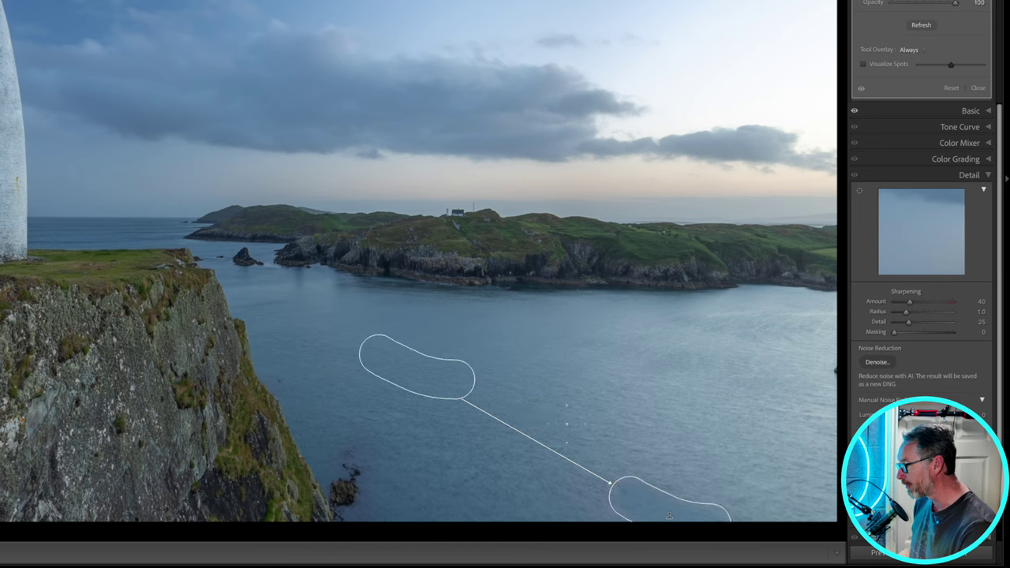
mouse_move(418, 384)
left_mouse_down()
mouse_move(498, 494)
mouse_move(768, 502)
mouse_move(594, 464)
left_mouse_up()
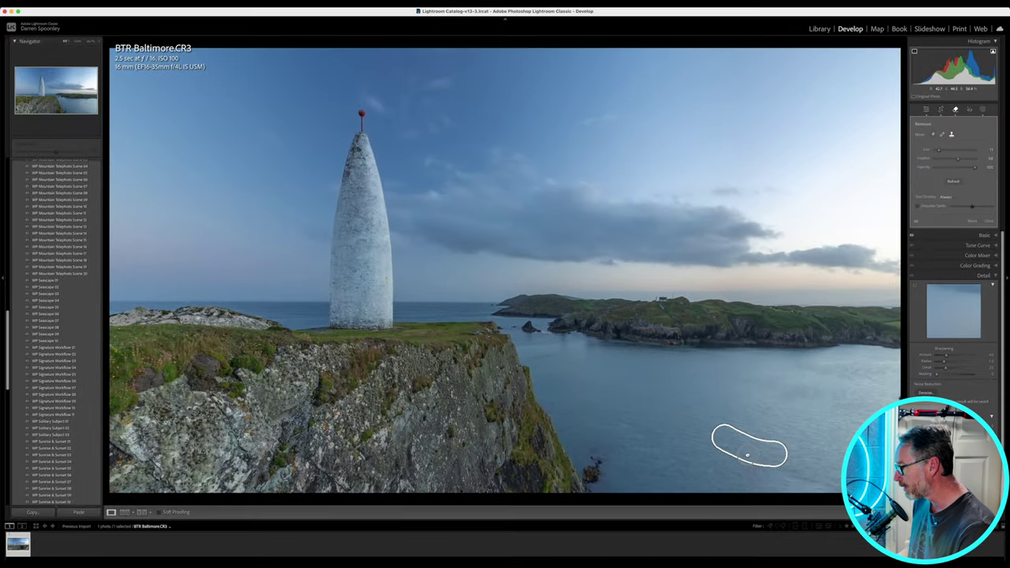
Step: Shift the removal source slightly right so the patch blends into the surrounding sea
left_click_drag(748, 456, 756, 454)
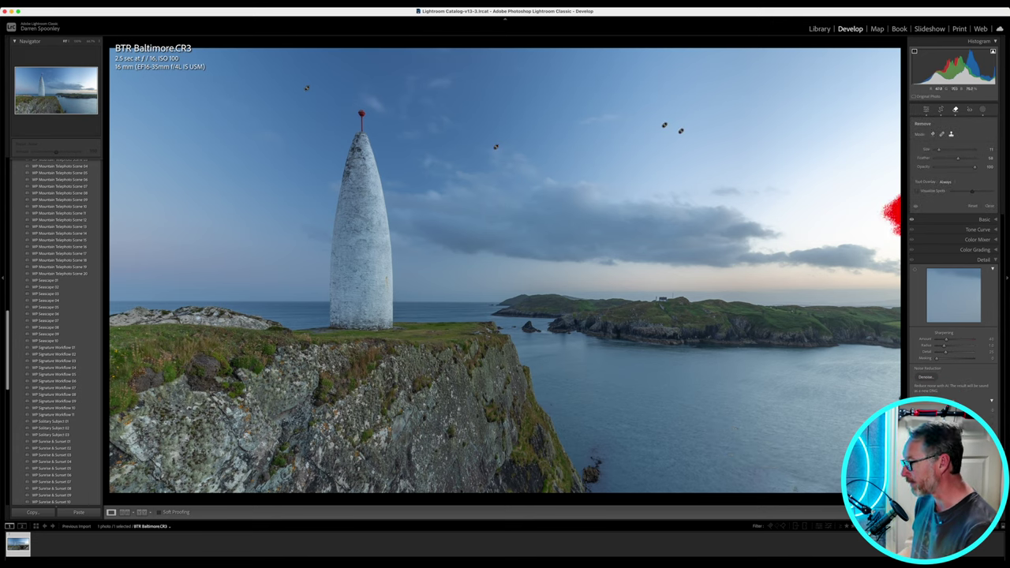